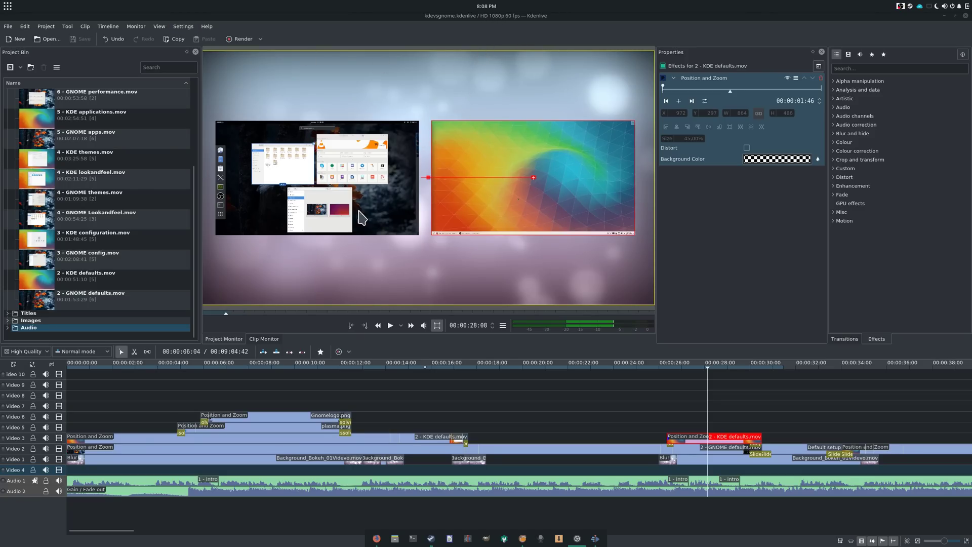
# Move the playhead to about 12, 13 and 27 seconds, then scroll the view.
pyautogui.click(359, 364)
pyautogui.click(382, 365)
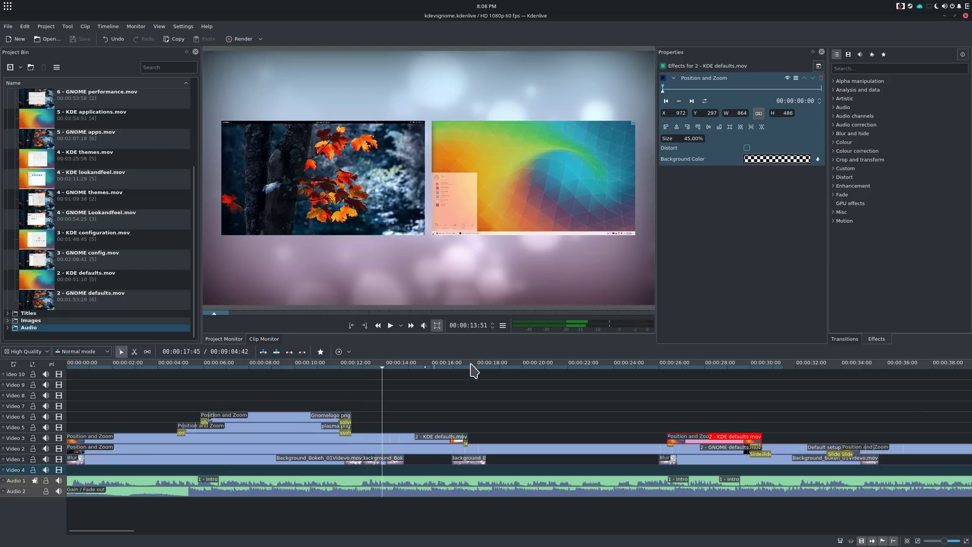
pyautogui.click(696, 367)
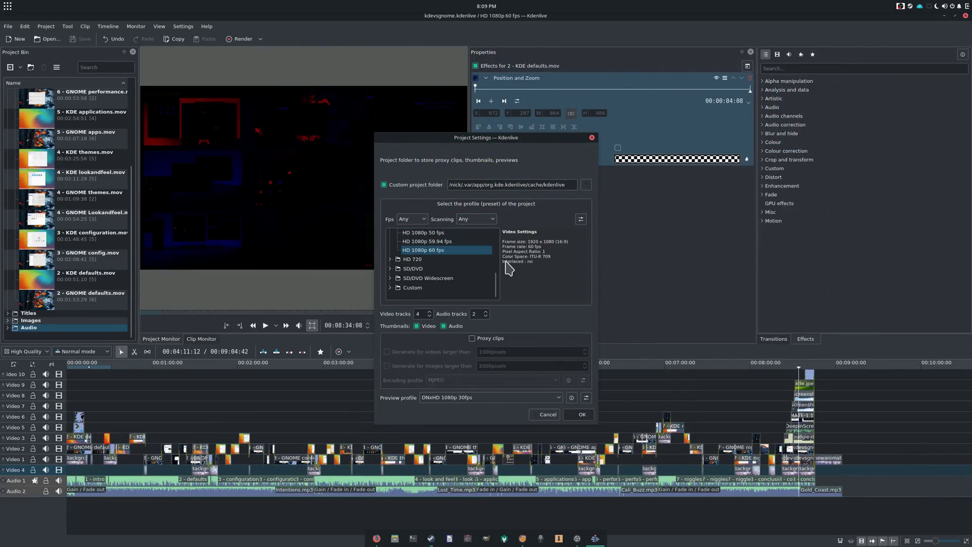
pyautogui.scroll(2, 499, 263)
pyautogui.scroll(-2, 501, 299)
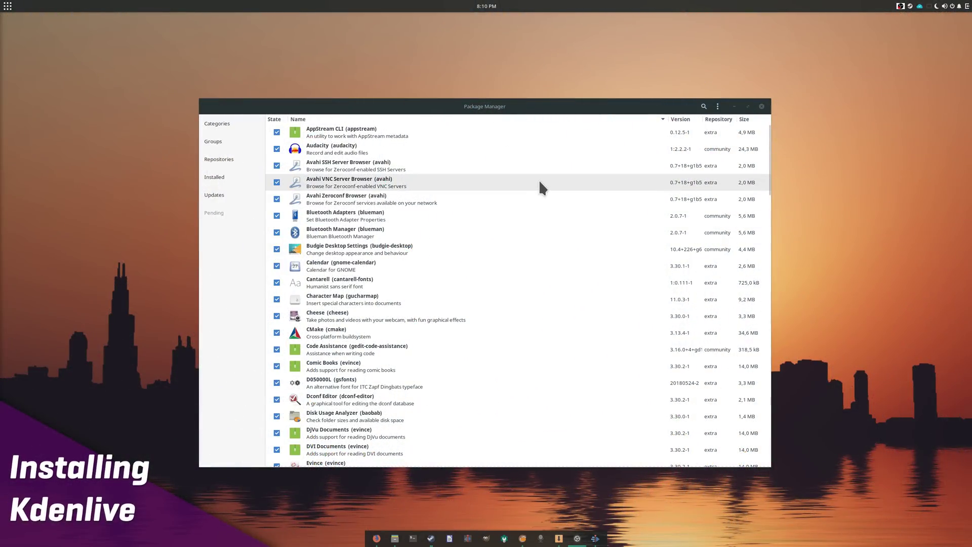
# Search Pamac for 'kdenlive' in the official repositories and select the Kdenlive package.
pyautogui.scroll(-3, 542, 187)
pyautogui.scroll(3, 547, 185)
pyautogui.click(704, 106)
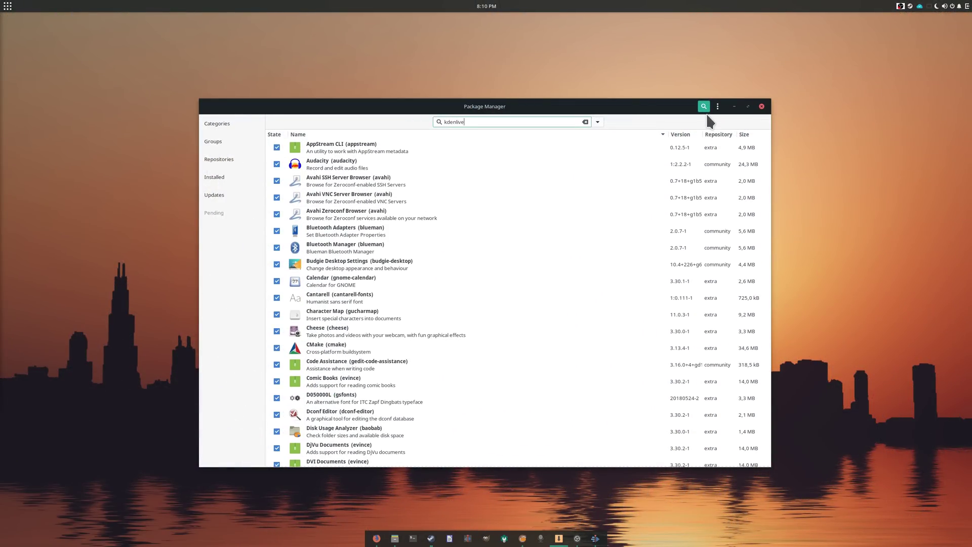
pyautogui.write('kdenlive')
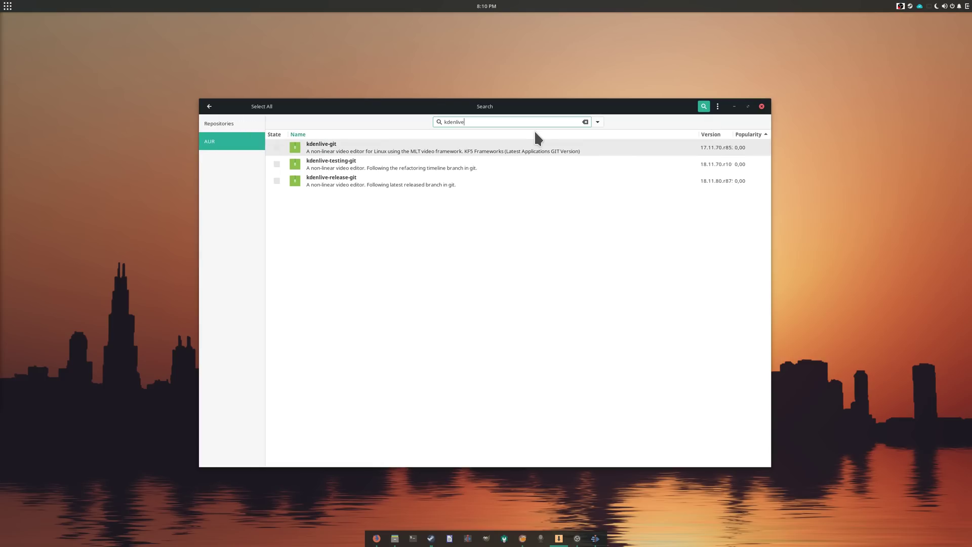
pyautogui.click(245, 127)
pyautogui.click(331, 150)
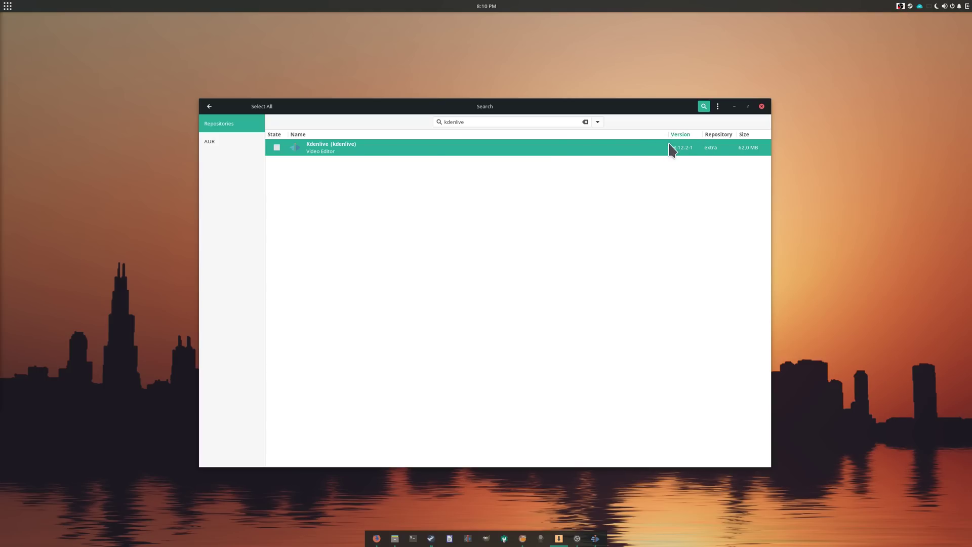
# Check the installed Kdenlive version under Help > About Kdenlive.
pyautogui.click(602, 541)
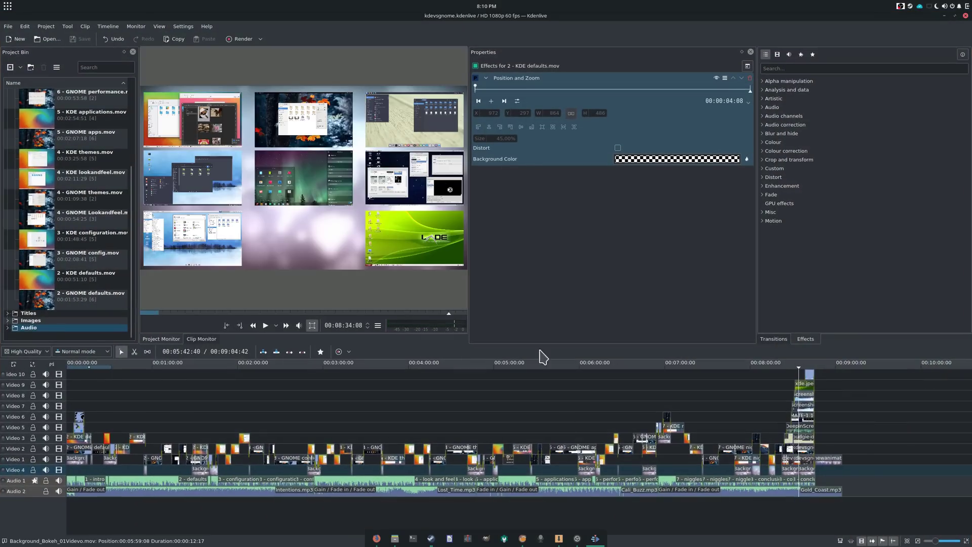
pyautogui.click(206, 26)
pyautogui.click(228, 96)
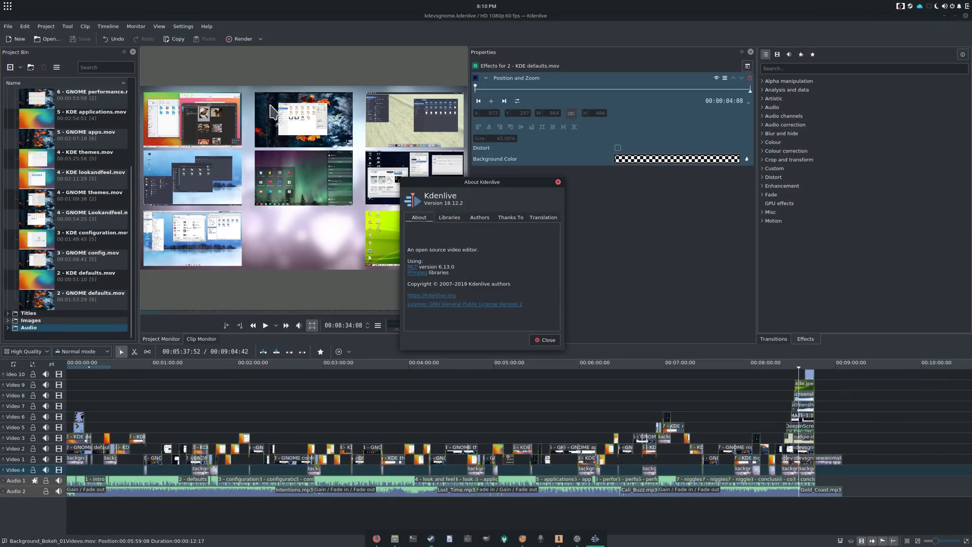
pyautogui.click(558, 181)
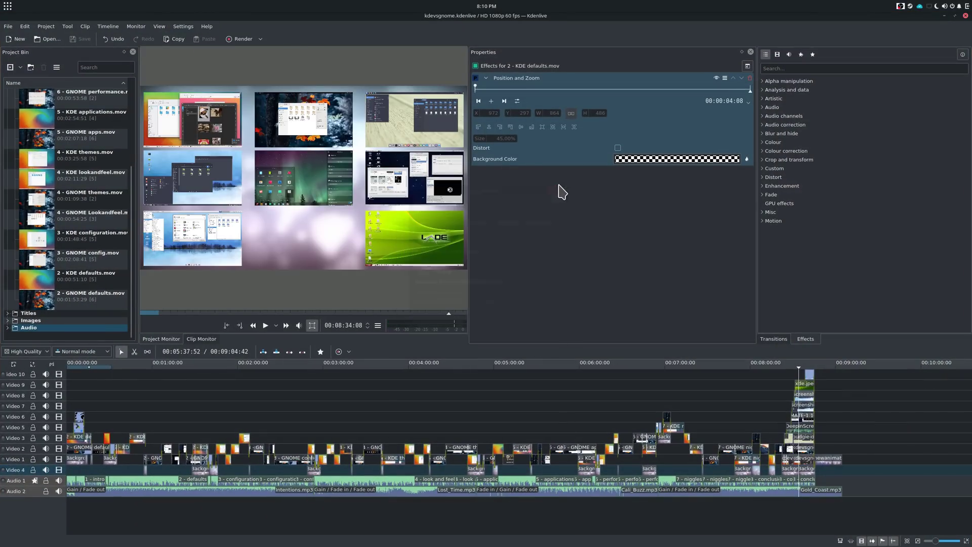
# Minimize Kdenlive and show the kdenlive-git packages from the AUR in Pamac.
pyautogui.click(945, 16)
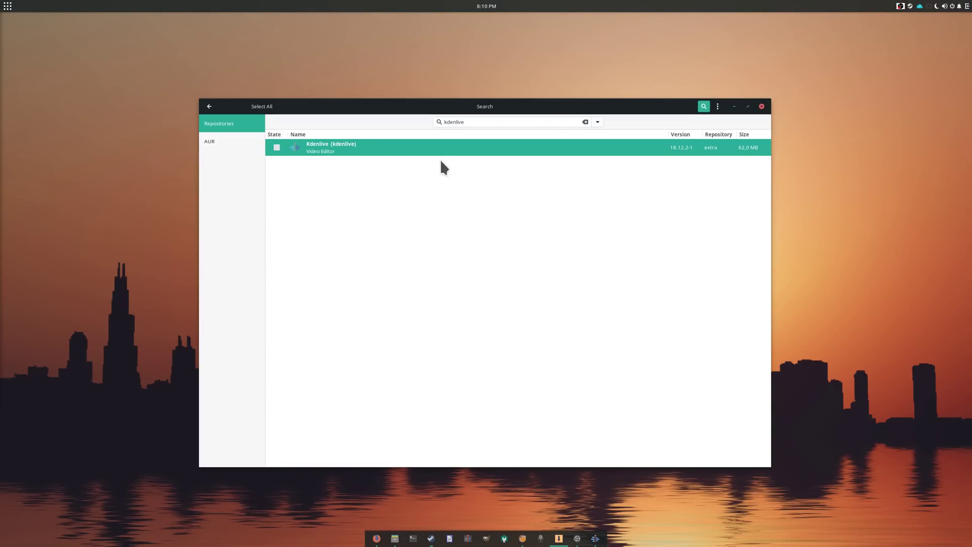
pyautogui.click(250, 140)
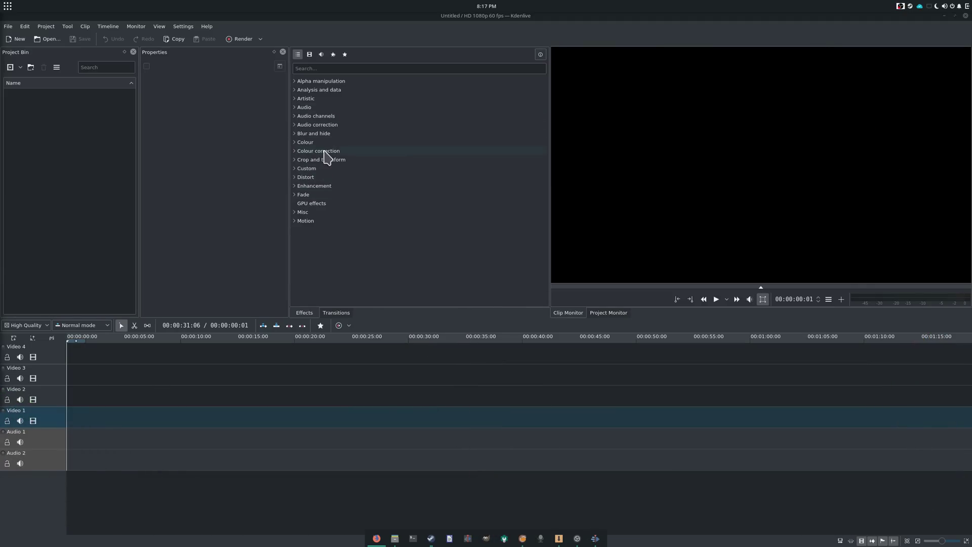
pyautogui.moveTo(201, 53); pyautogui.dragTo(203, 99)
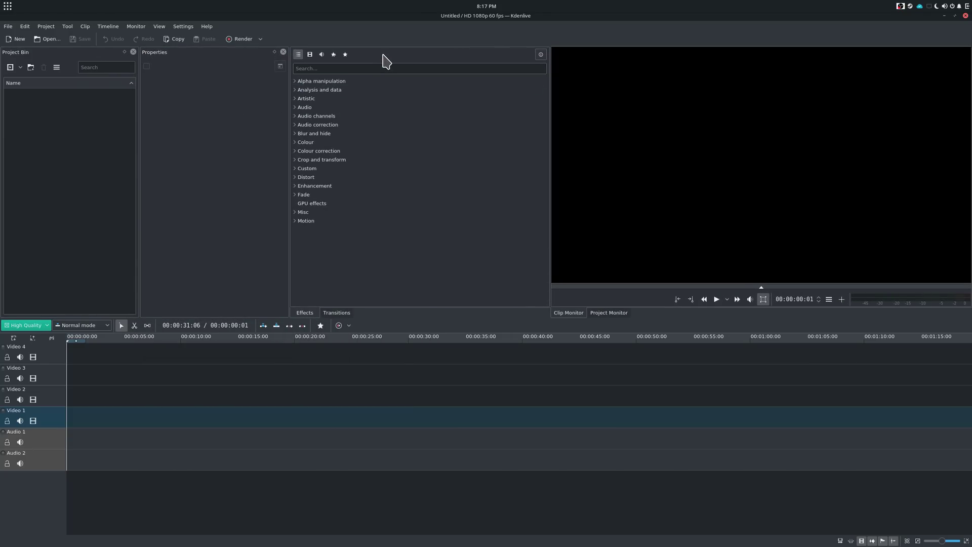
pyautogui.click(120, 121)
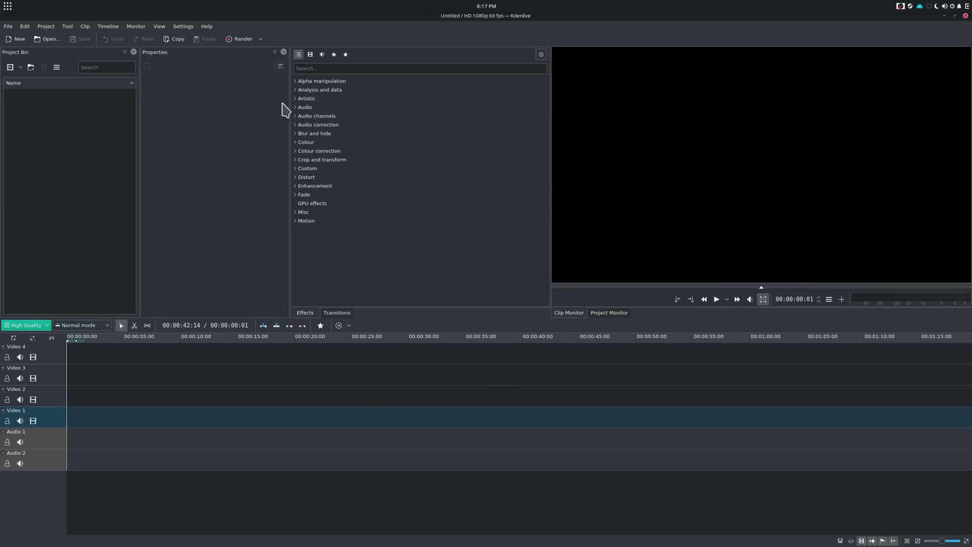
pyautogui.click(9, 26)
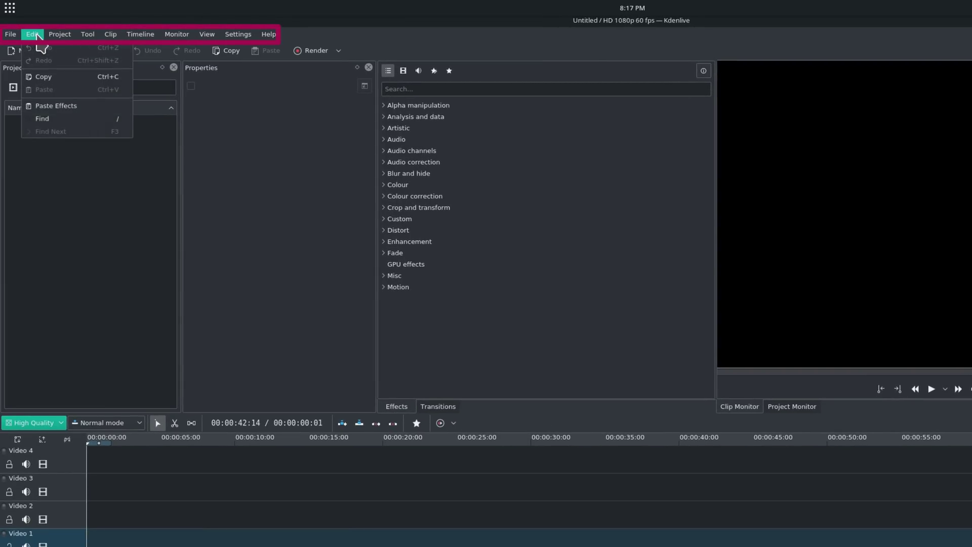
pyautogui.moveTo(60, 35)
pyautogui.moveTo(89, 38)
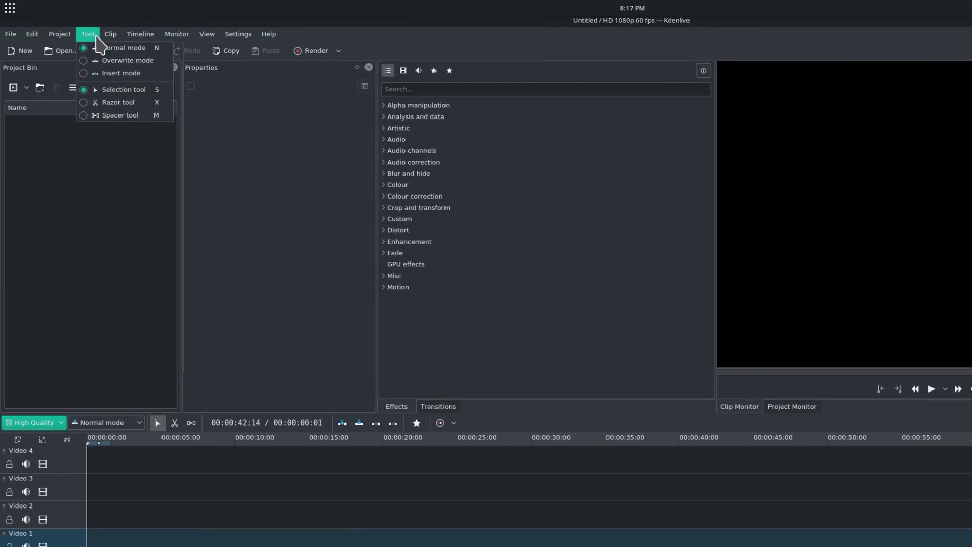
pyautogui.moveTo(131, 39)
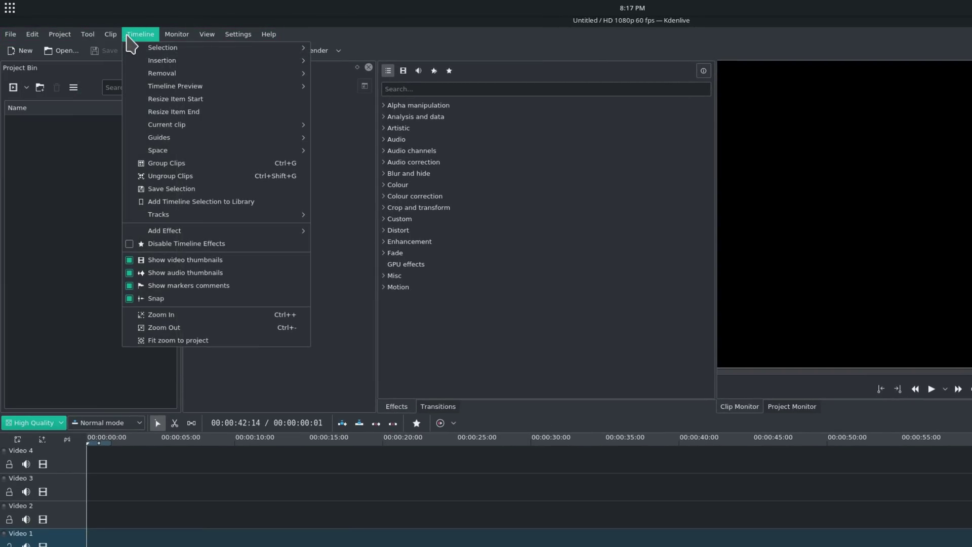
pyautogui.moveTo(236, 45)
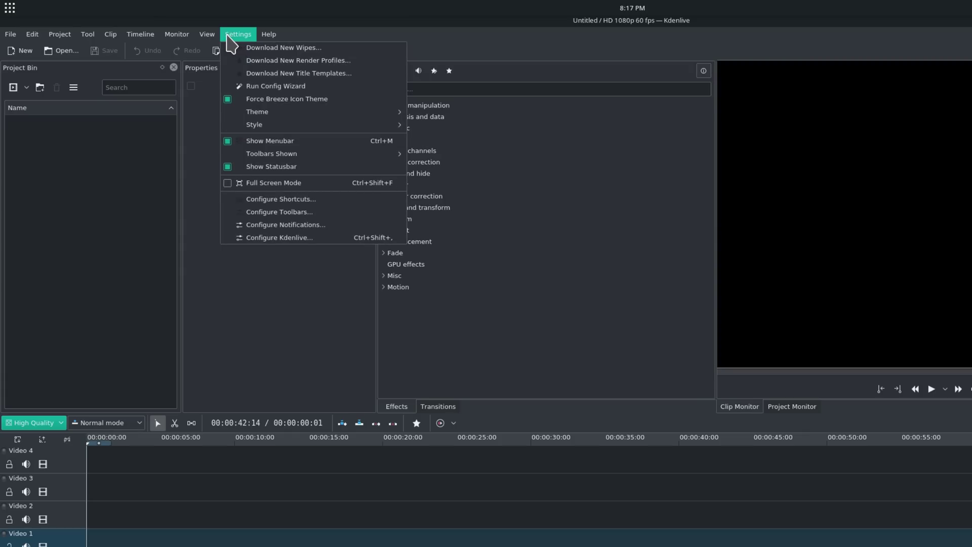
pyautogui.moveTo(176, 34)
pyautogui.click(219, 302)
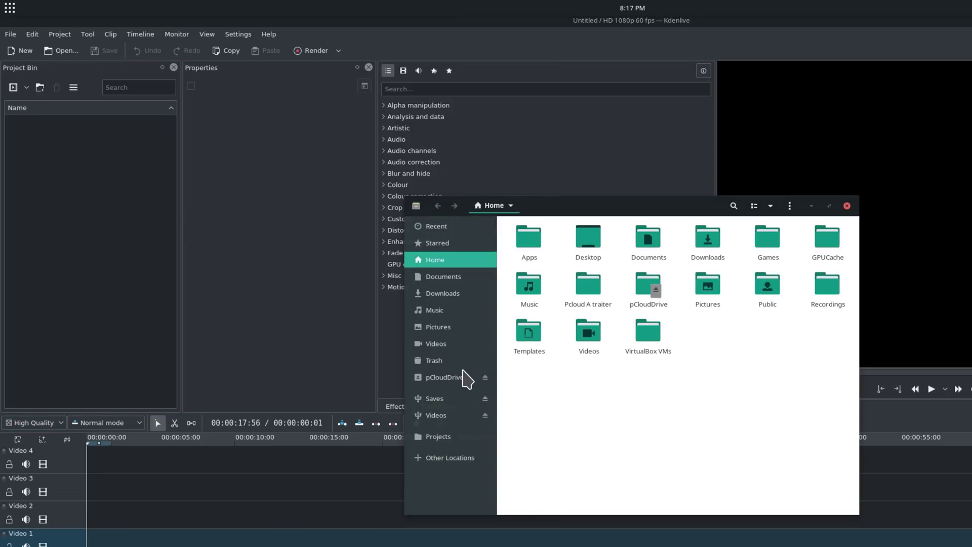
# Go to pCloudDrive > Video Projects > Akira > sources and drag the three clips into the Project Bin.
pyautogui.click(441, 377)
pyautogui.doubleClick(714, 236)
pyautogui.doubleClick(663, 288)
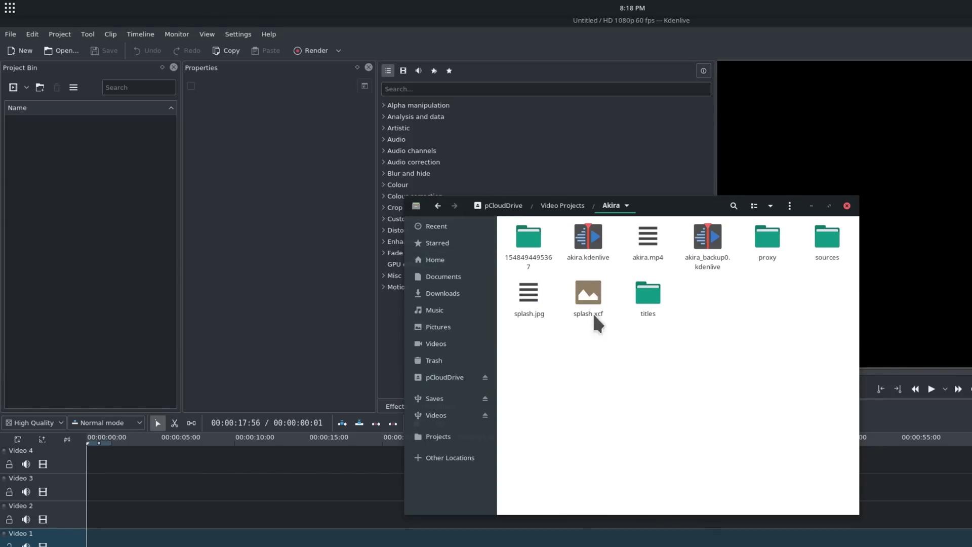
pyautogui.doubleClick(827, 237)
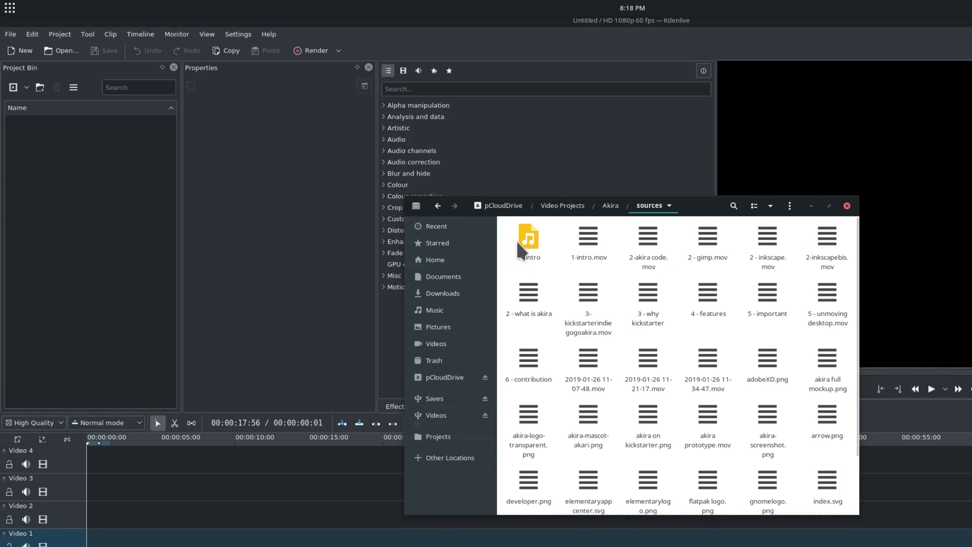
pyautogui.moveTo(531, 255); pyautogui.dragTo(126, 202)
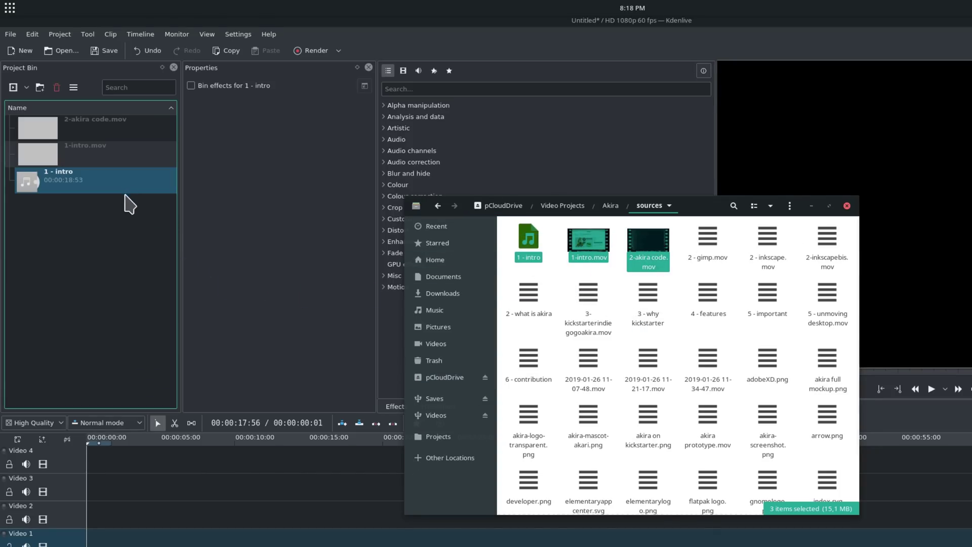
# Create a New Folder in the Project Bin, move the video clips into it, and expand it.
pyautogui.click(113, 263)
pyautogui.click(40, 87)
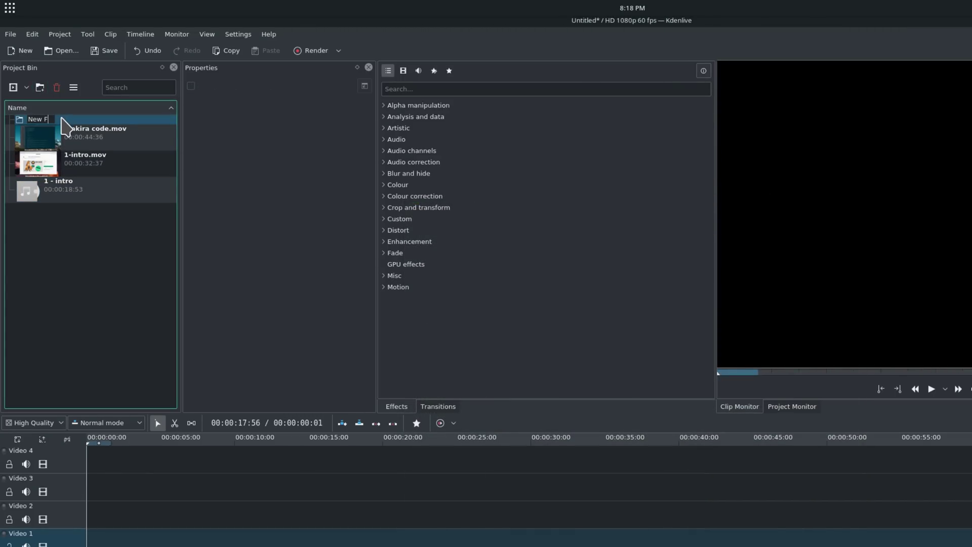
pyautogui.press('Return')
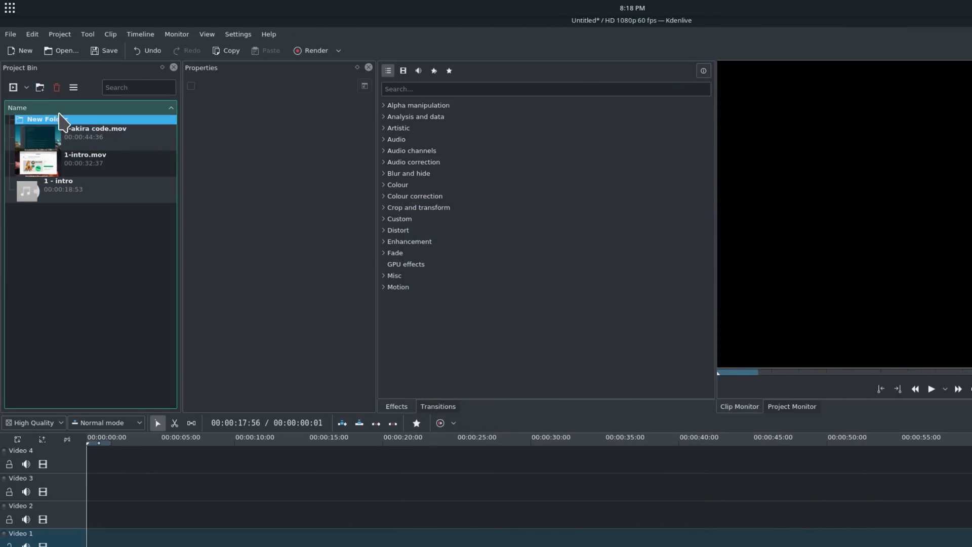
pyautogui.moveTo(60, 145); pyautogui.dragTo(20, 120)
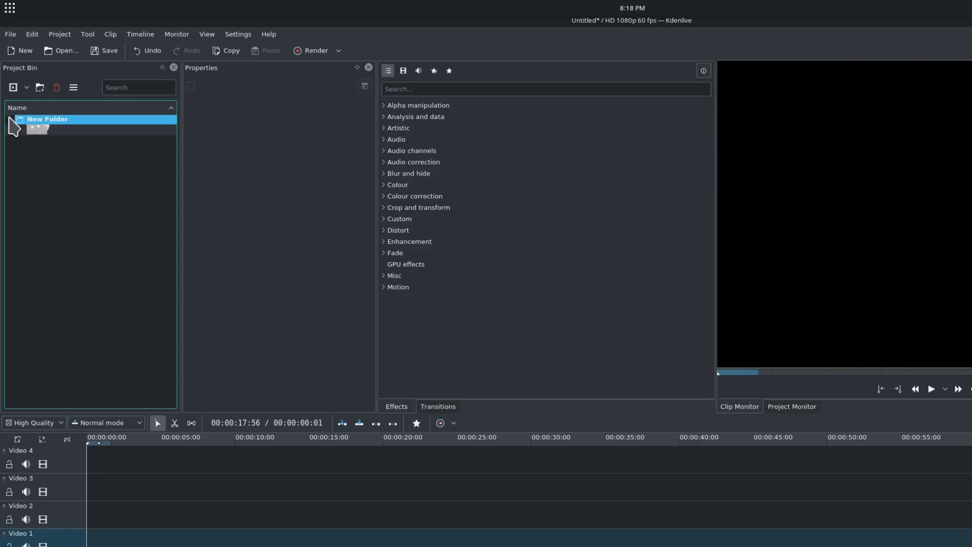
pyautogui.click(9, 119)
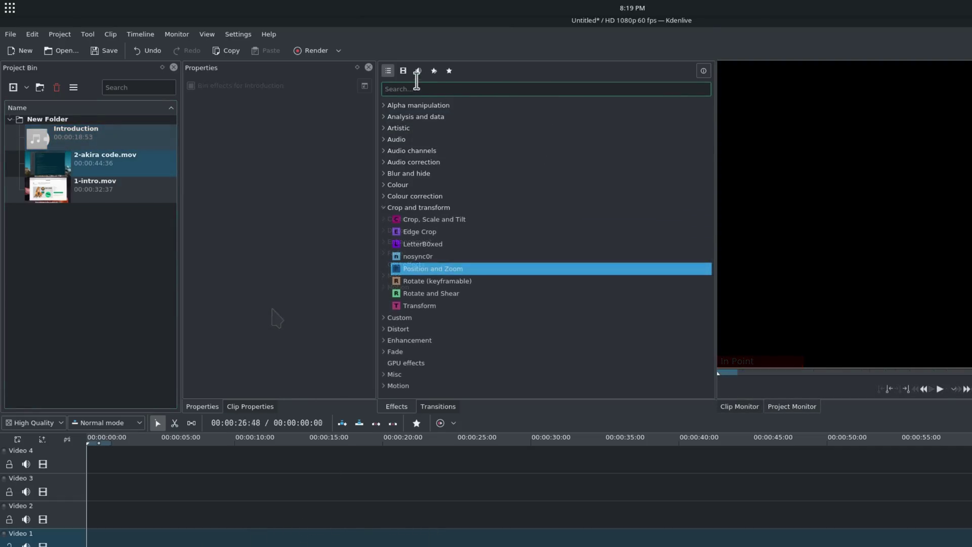
# Filter effects by audio, then video, and scroll the transitions list to the bottom.
pyautogui.click(416, 74)
pyautogui.click(403, 71)
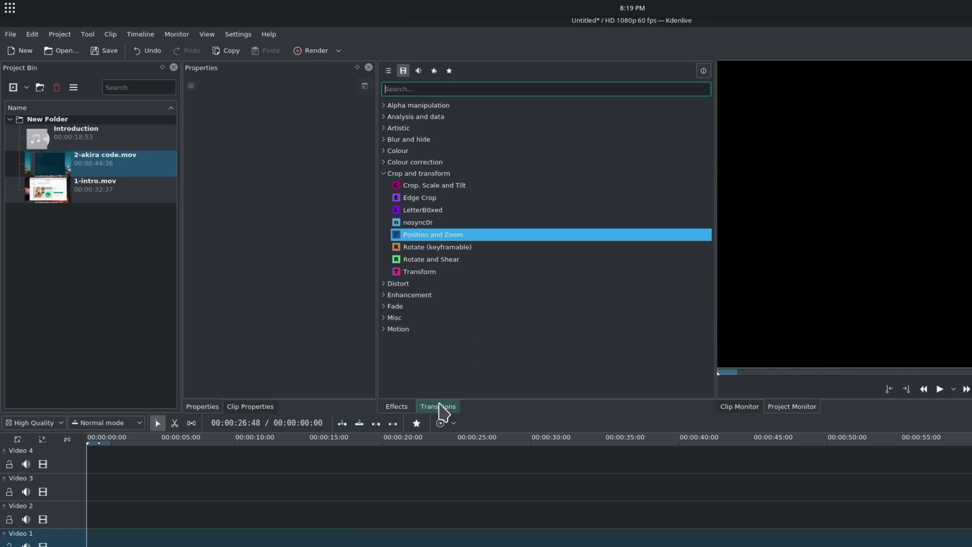
pyautogui.click(448, 407)
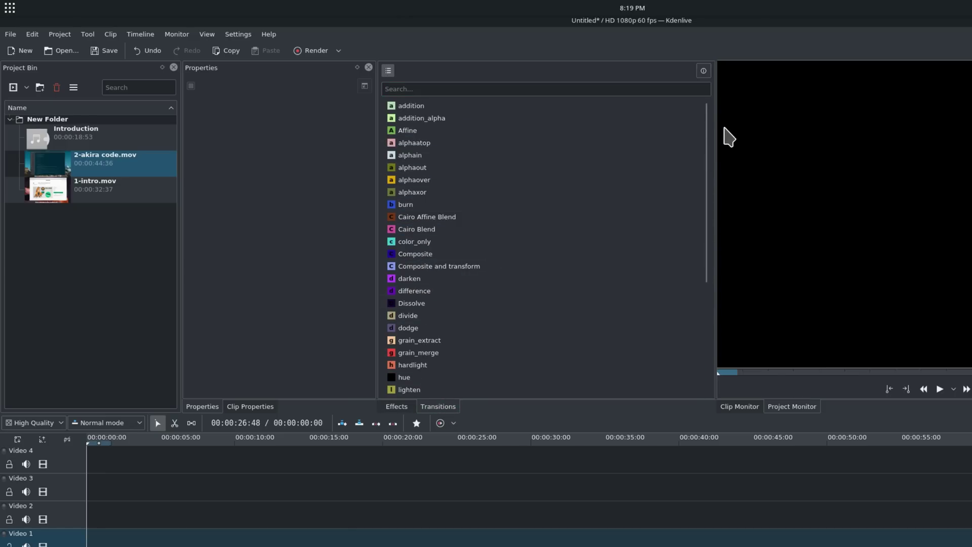
pyautogui.moveTo(710, 116)
pyautogui.mouseDown()
pyautogui.moveTo(712, 227)
pyautogui.moveTo(703, 114)
pyautogui.mouseUp()
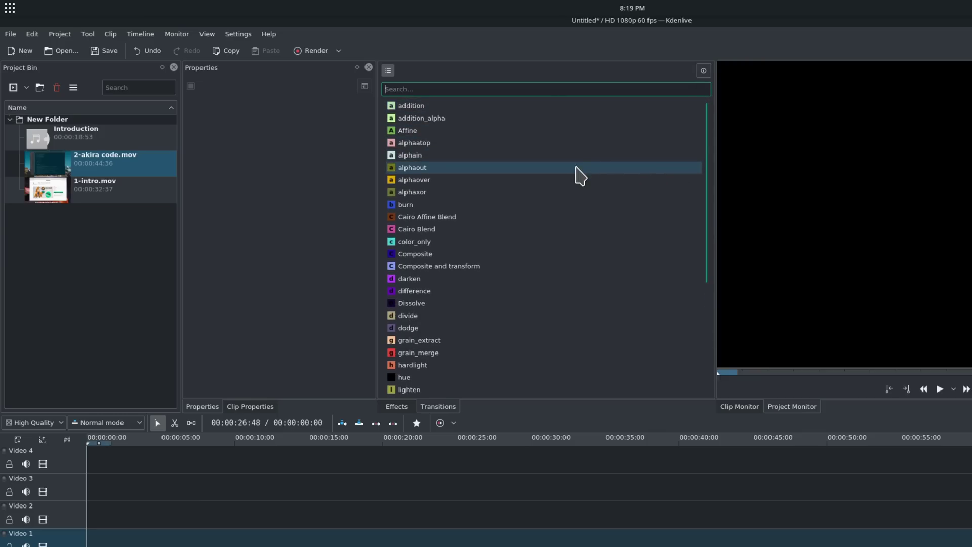
pyautogui.scroll(-2, 552, 214)
pyautogui.scroll(-3, 552, 215)
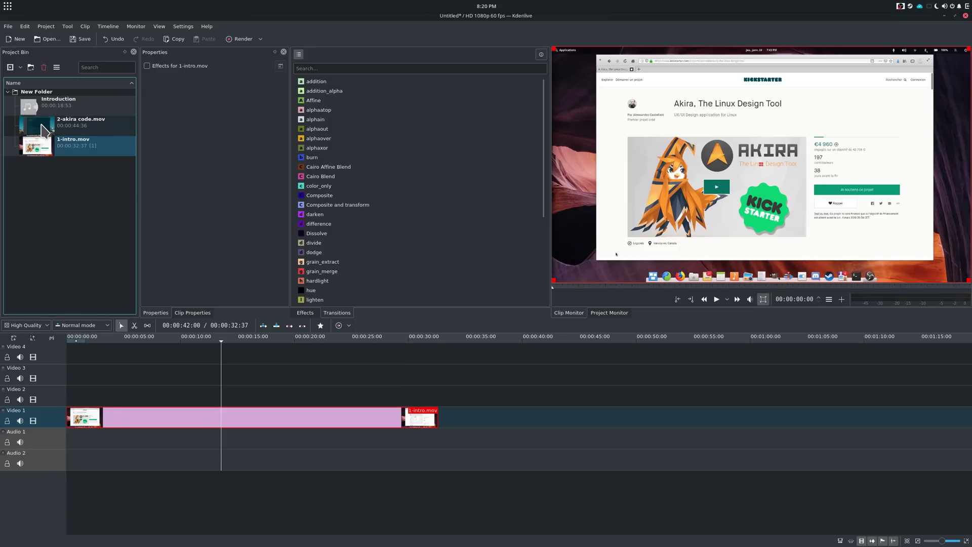
# Preview 2-akira code.mov at about 13, 25 and 28 s, then scrub the timeline in Project Monitor.
pyautogui.click(44, 131)
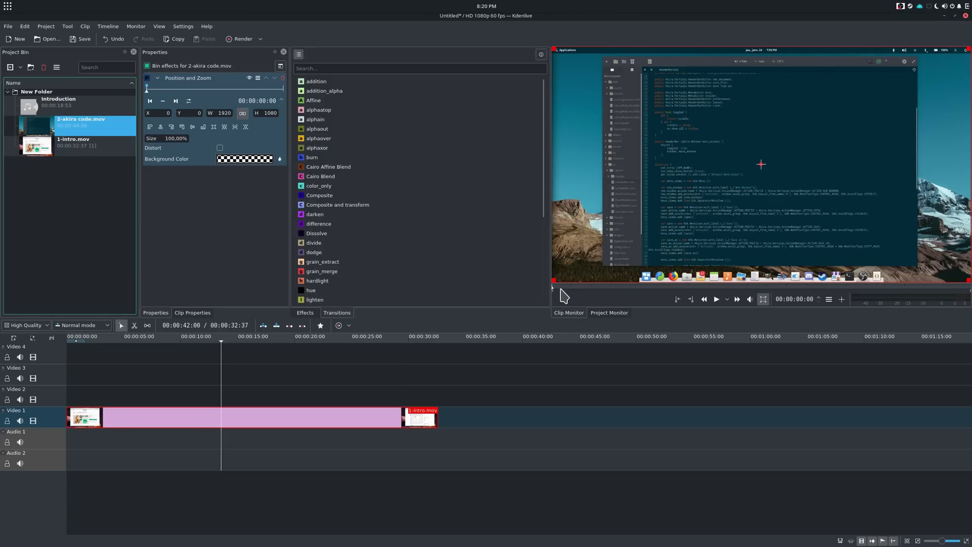
pyautogui.click(678, 288)
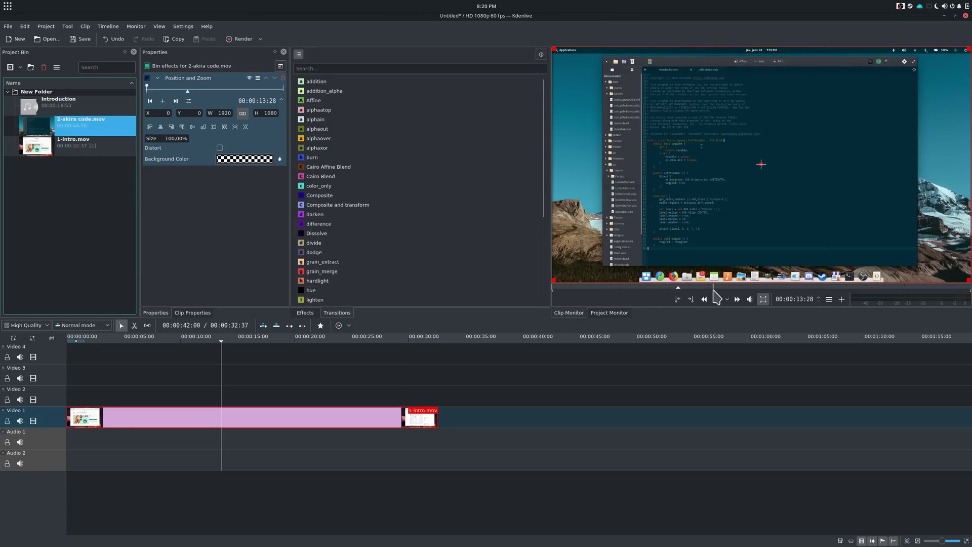
pyautogui.click(789, 288)
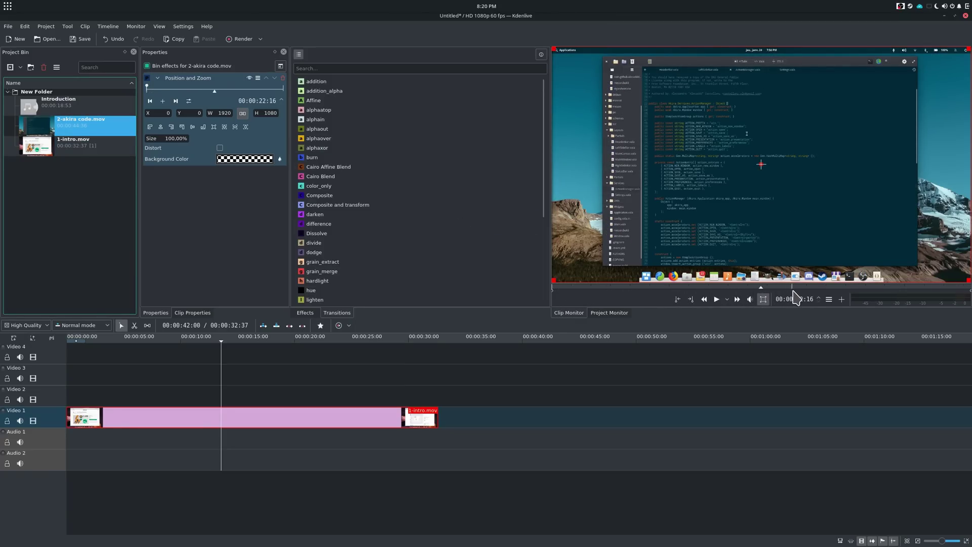
pyautogui.click(822, 287)
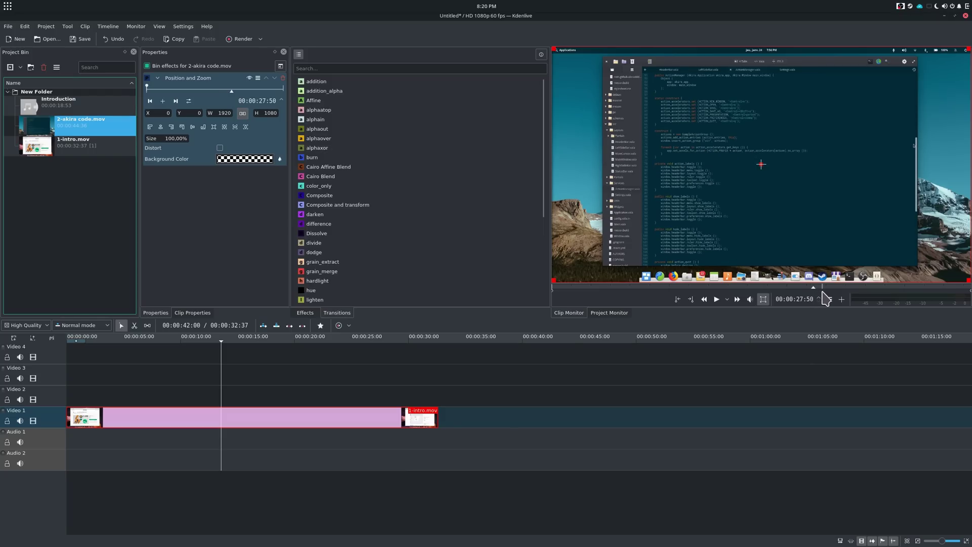
pyautogui.click(614, 314)
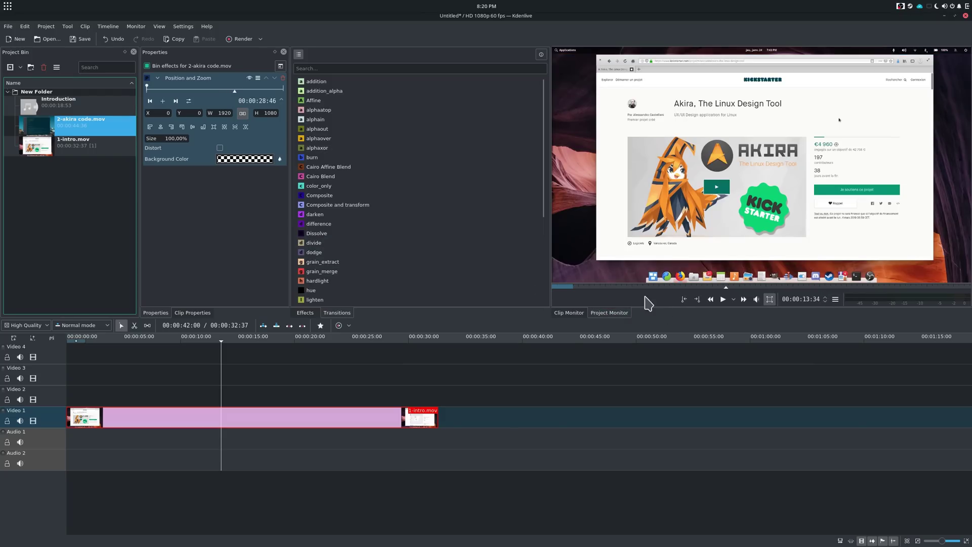
pyautogui.moveTo(297, 338); pyautogui.dragTo(236, 340)
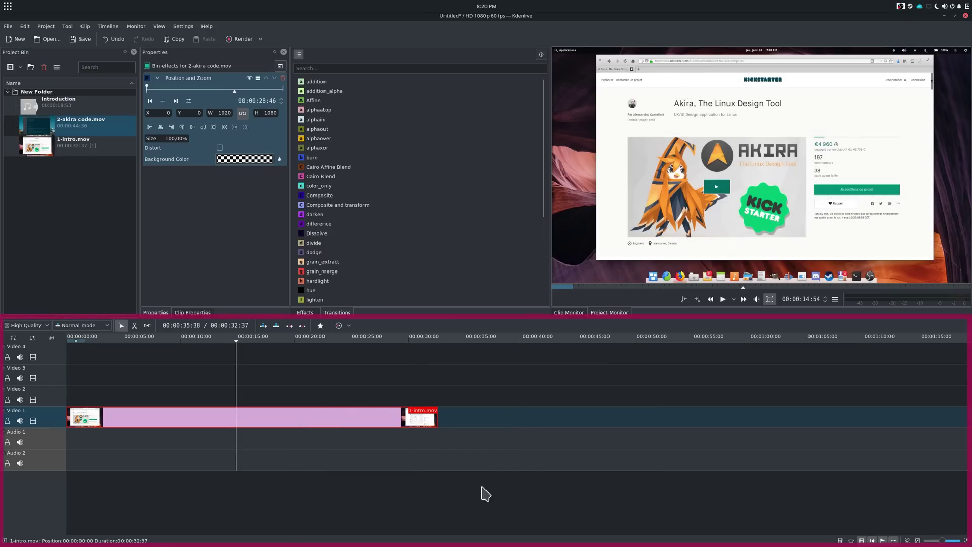
# Place 1-intro.mov on Video 2 at about 31 s and Introduction on Audio 1, with a Dissolve at the overlap.
pyautogui.moveTo(61, 156); pyautogui.dragTo(453, 397)
pyautogui.moveTo(41, 106); pyautogui.dragTo(97, 439)
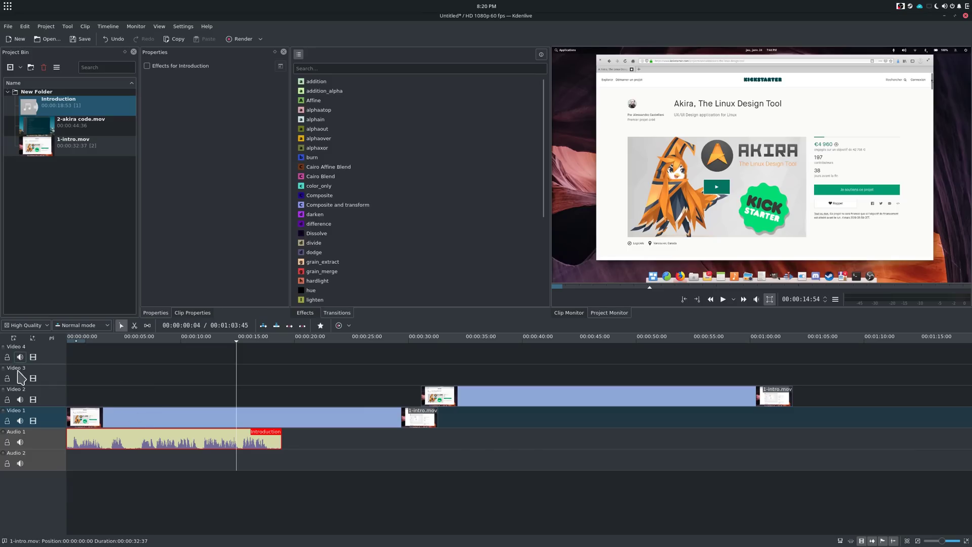
pyautogui.click(424, 411)
pyautogui.click(437, 420)
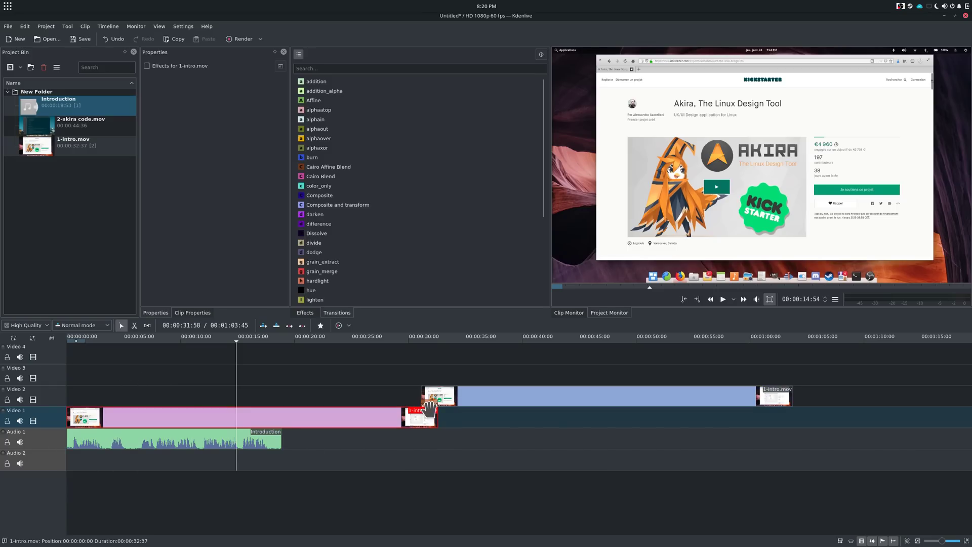
pyautogui.click(430, 408)
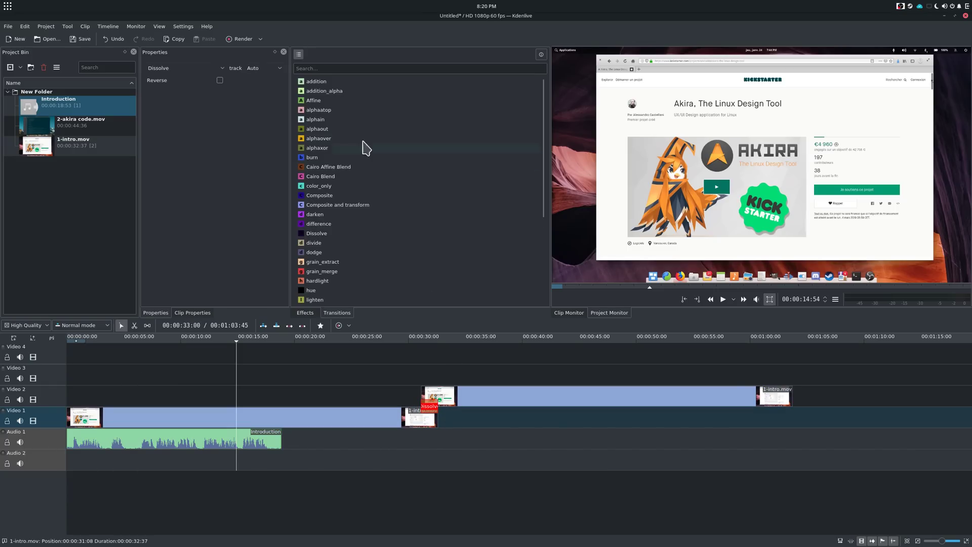
# Start a new project with its custom project folder set to Videos.
pyautogui.click(177, 70)
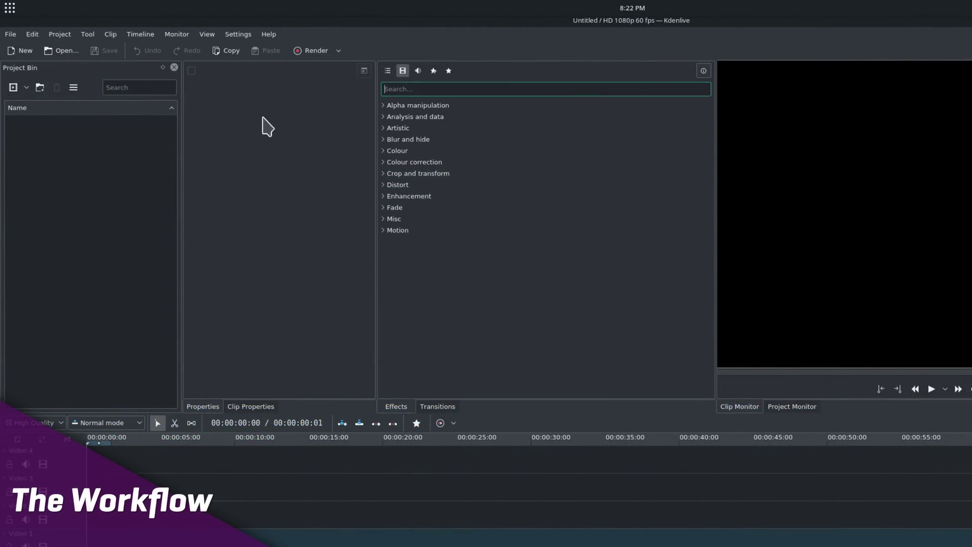
pyautogui.click(11, 34)
pyautogui.click(17, 48)
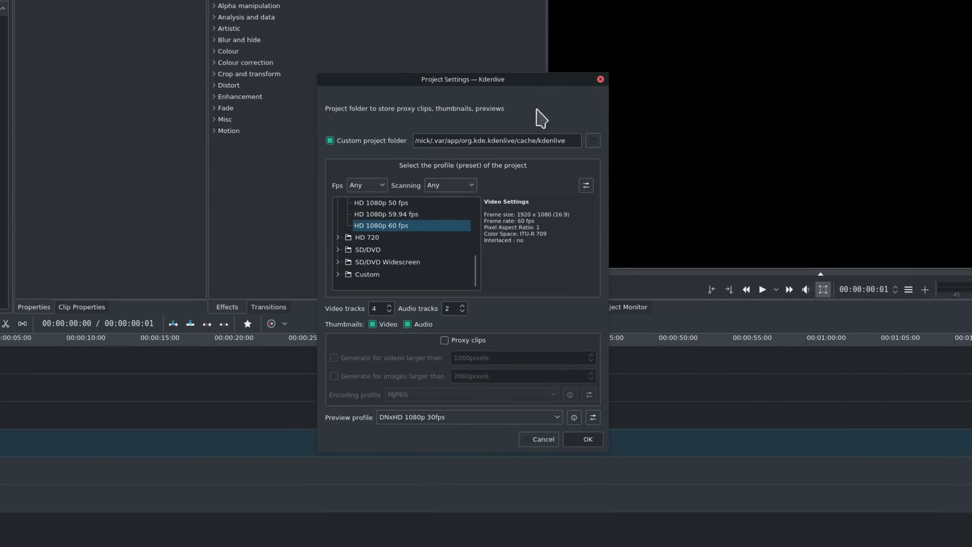
pyautogui.click(760, 237)
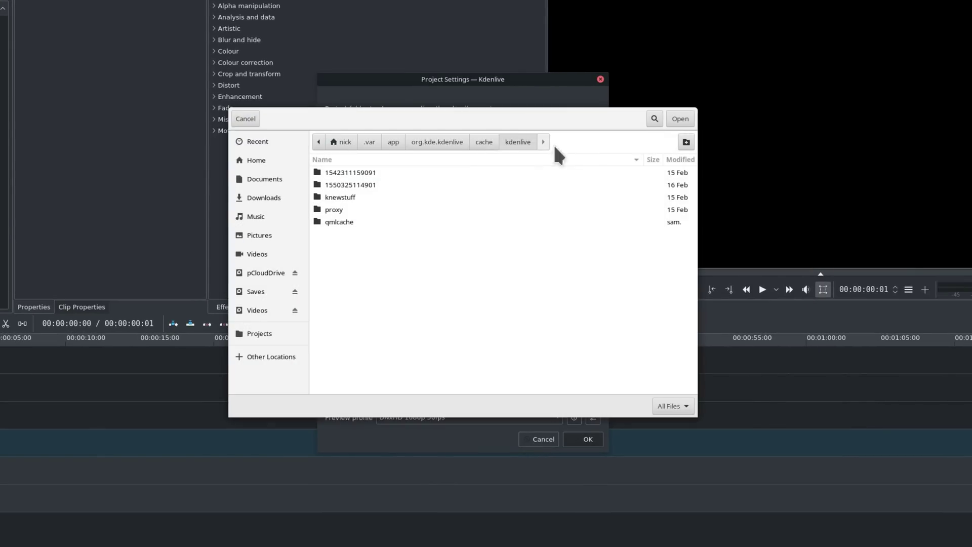
pyautogui.click(268, 254)
pyautogui.click(680, 120)
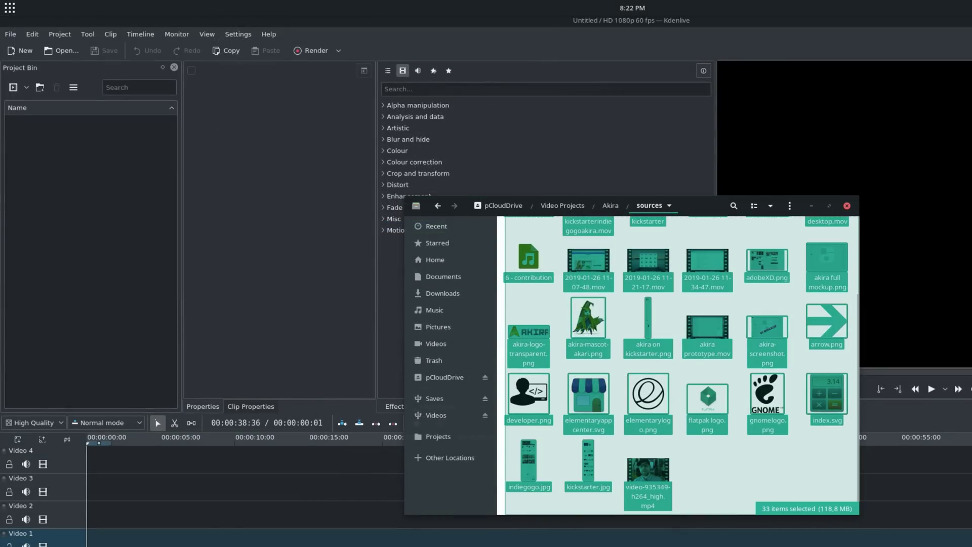
# Import the source files and place the inkscape clip and 2-akira code.mov at about 52 s.
pyautogui.moveTo(708, 400); pyautogui.dragTo(156, 237)
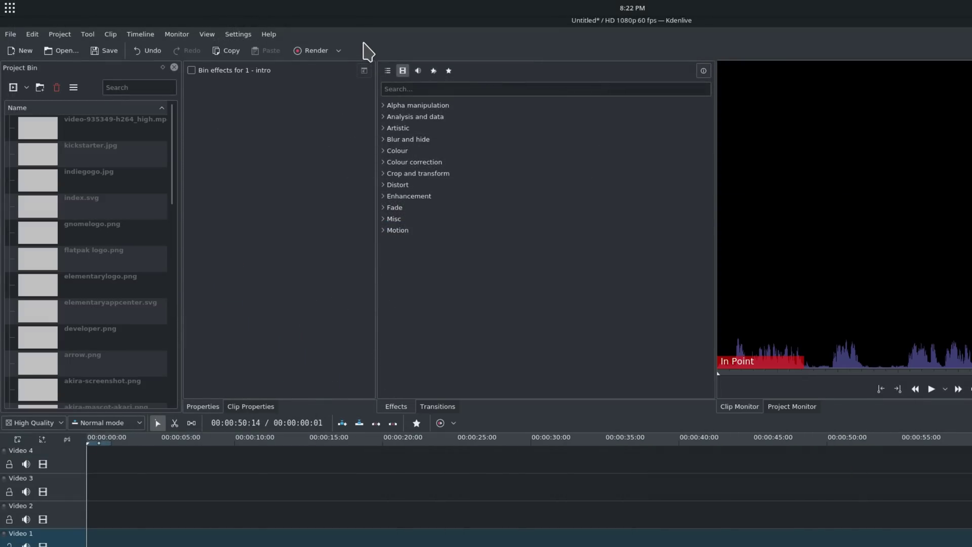
pyautogui.click(369, 49)
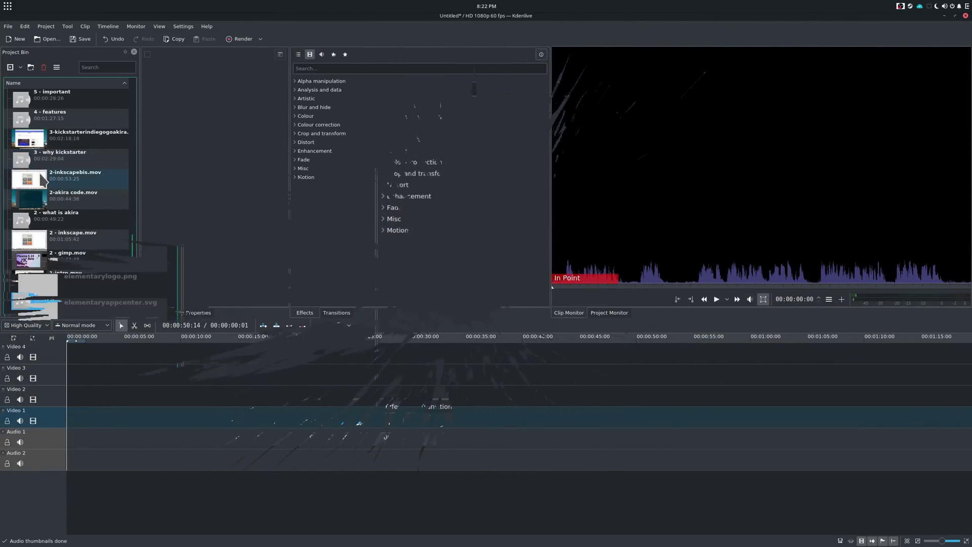
pyautogui.moveTo(89, 238); pyautogui.dragTo(360, 394)
pyautogui.moveTo(76, 198); pyautogui.dragTo(411, 402)
# Add a Wipe transition with the TLE-boom pattern at the start of the akira clip.
pyautogui.click(411, 403)
pyautogui.click(185, 56)
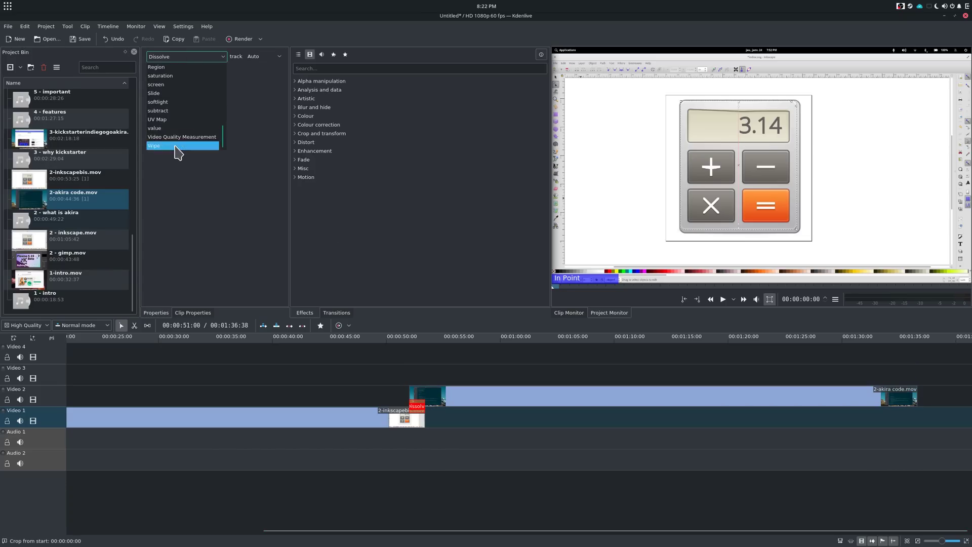
pyautogui.click(180, 148)
pyautogui.click(233, 82)
pyautogui.click(245, 134)
# Place the Akira logo clip on Video 3 and select it.
pyautogui.scroll(10, 100, 229)
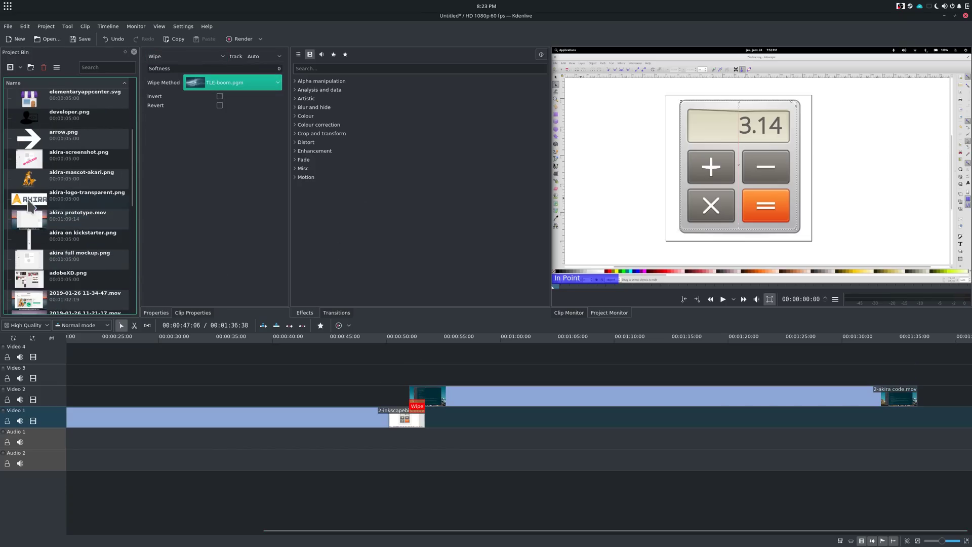
pyautogui.moveTo(86, 197); pyautogui.dragTo(412, 377)
pyautogui.click(409, 339)
pyautogui.click(417, 340)
# Apply Position and Zoom at 25% size to the logo, then open the render settings.
pyautogui.click(314, 66)
pyautogui.write('zoom')
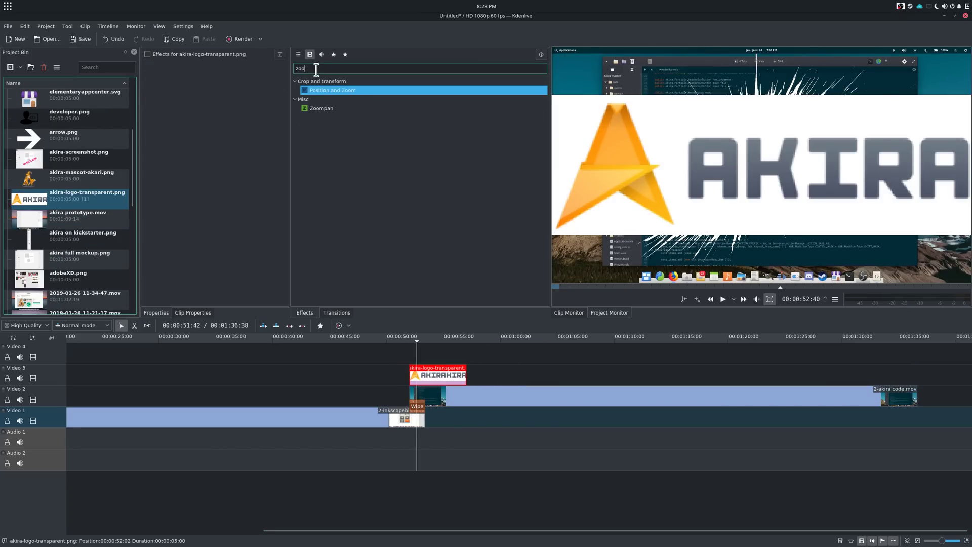
pyautogui.doubleClick(314, 90)
pyautogui.click(162, 126)
pyautogui.write('25')
pyautogui.press('Return')
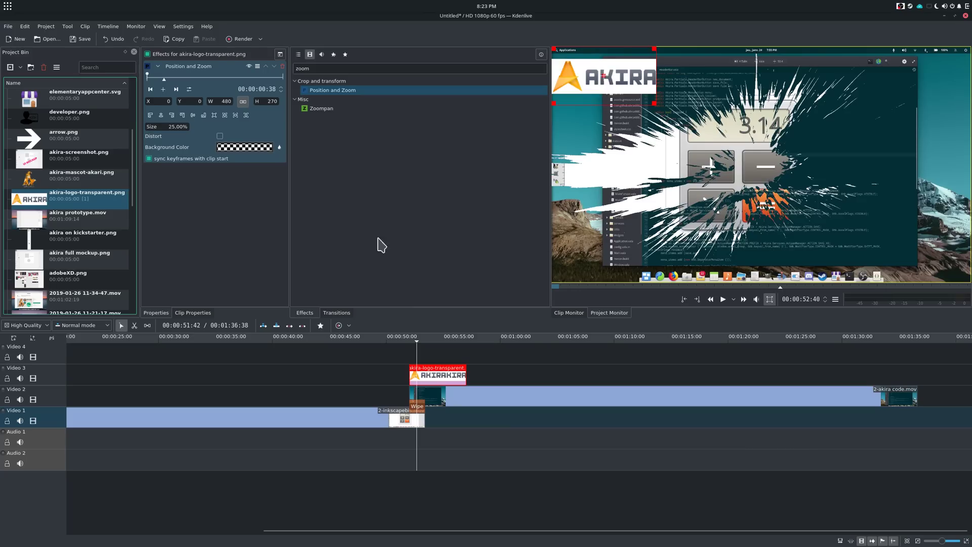
pyautogui.click(412, 338)
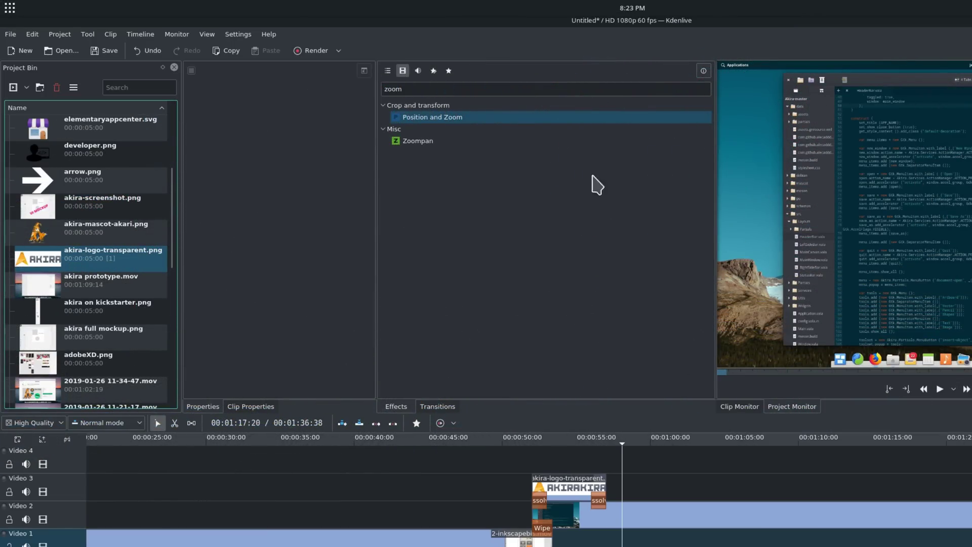
pyautogui.click(305, 49)
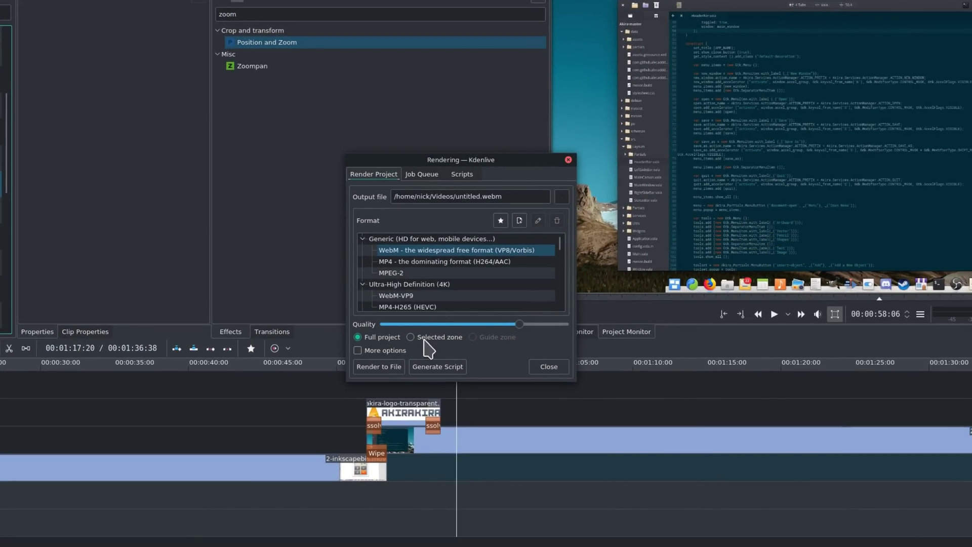
# Render the whole project losslessly with Lossless/HQ H.264 to My Video.mp4 in Videos.
pyautogui.click(383, 350)
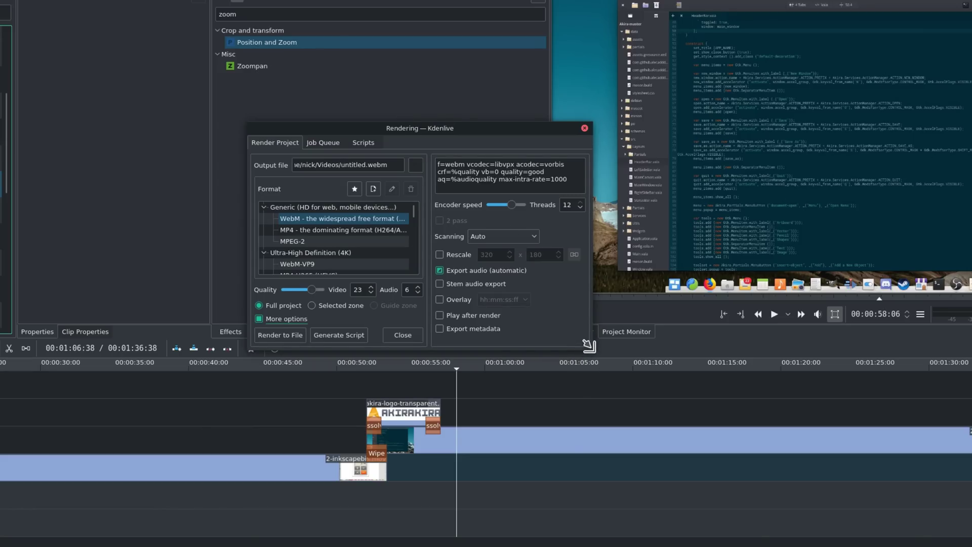
pyautogui.moveTo(589, 346); pyautogui.dragTo(691, 454)
pyautogui.scroll(-6, 386, 319)
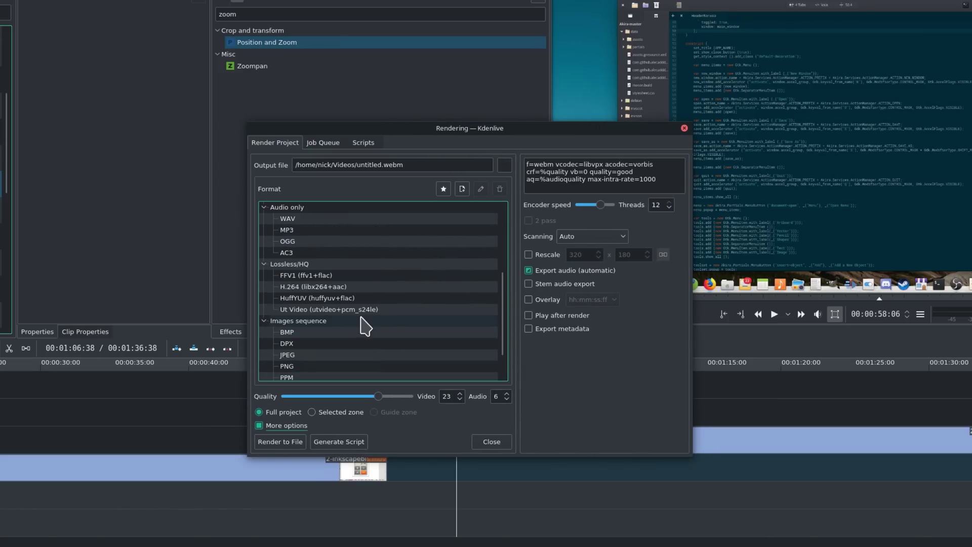
pyautogui.click(320, 278)
pyautogui.click(340, 287)
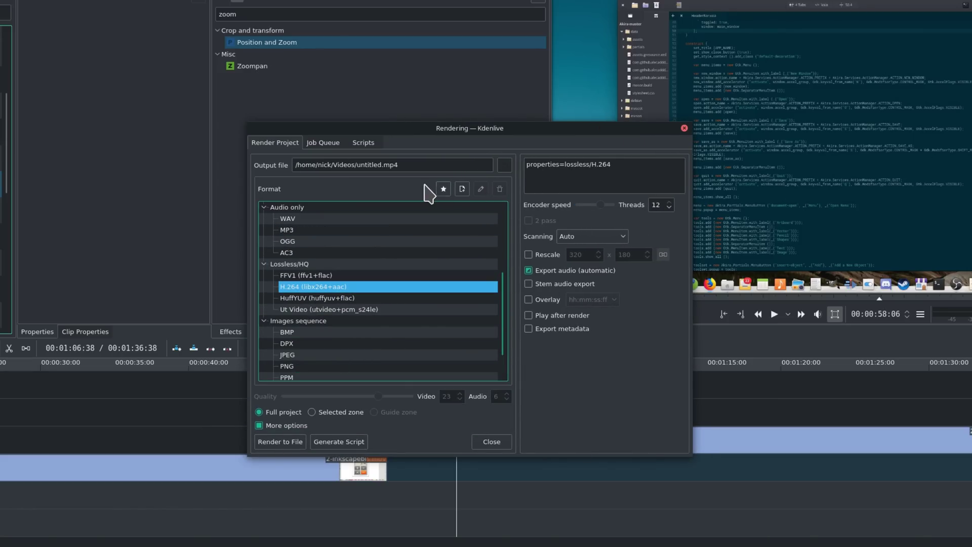
pyautogui.doubleClick(360, 167)
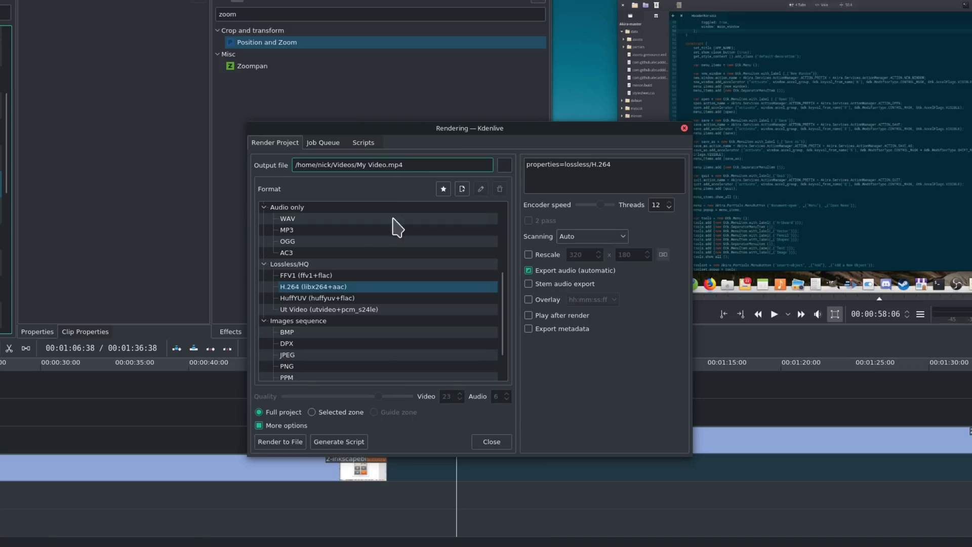
pyautogui.click(279, 442)
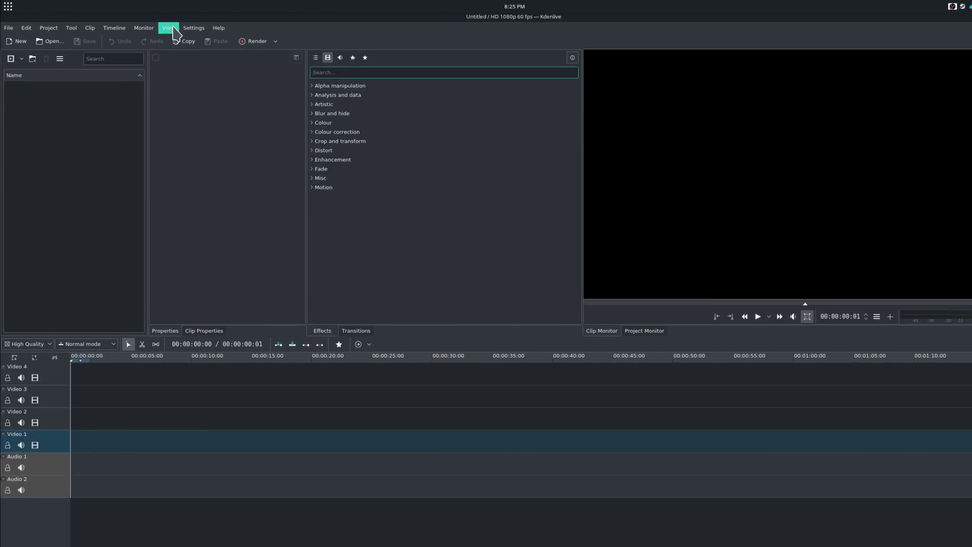
# Show panel title bars and dock Clip Properties as a tab beside Properties.
pyautogui.click(169, 28)
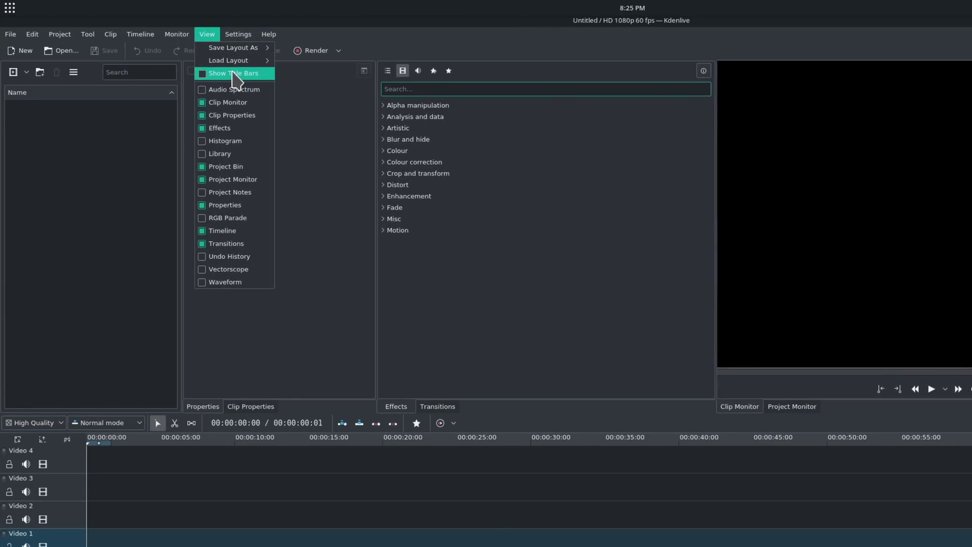
pyautogui.click(177, 58)
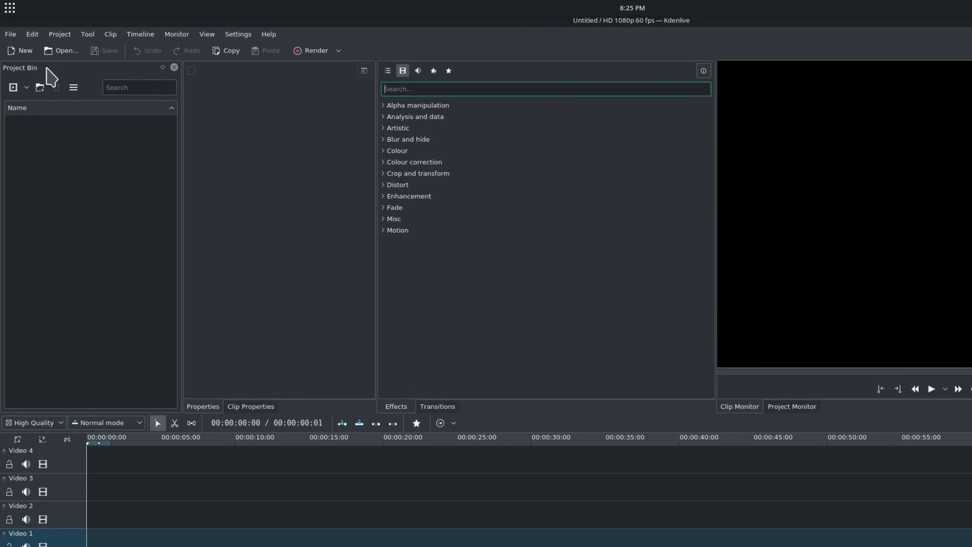
pyautogui.moveTo(47, 69); pyautogui.dragTo(217, 77)
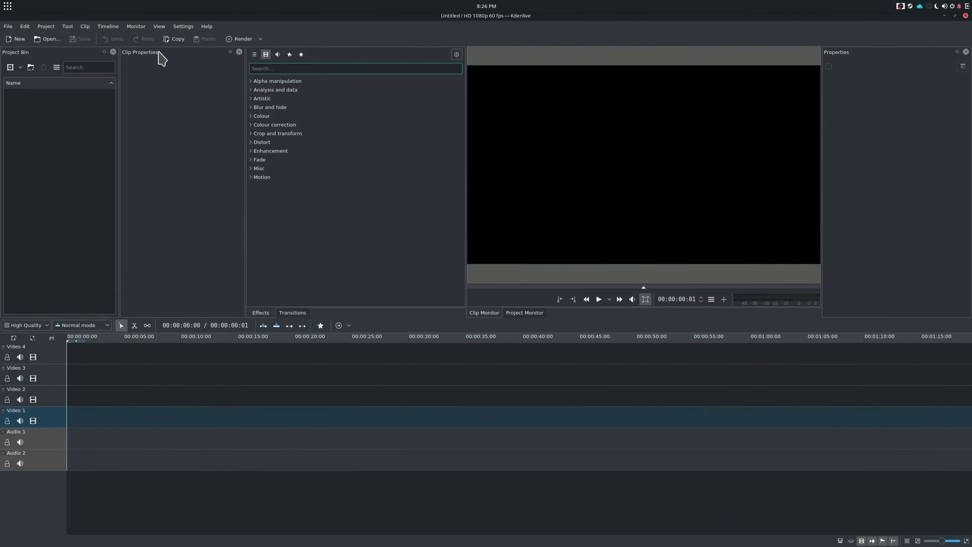
pyautogui.moveTo(161, 58); pyautogui.dragTo(864, 125)
# Bring Clip Properties to the front and drag the splitters to widen the project monitor.
pyautogui.click(851, 314)
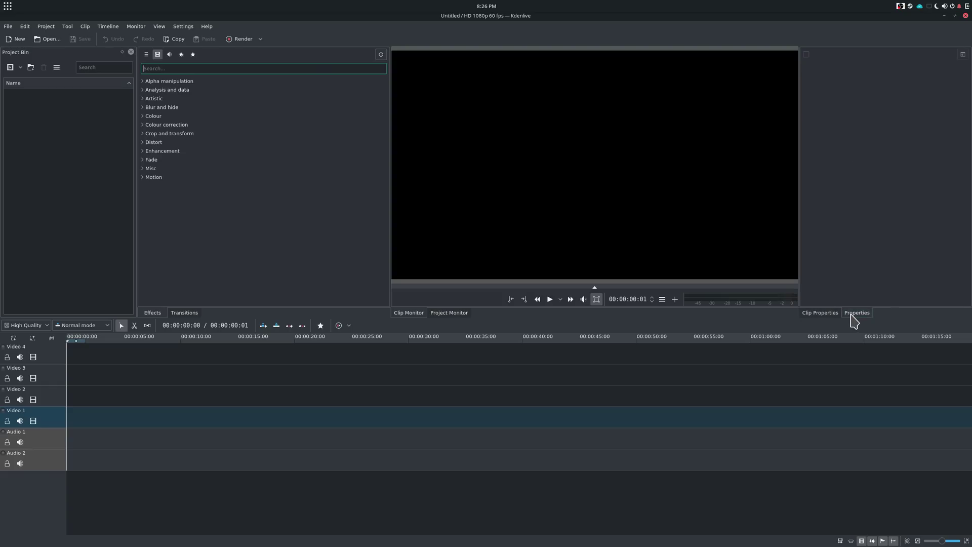
pyautogui.click(820, 314)
pyautogui.click(855, 314)
pyautogui.click(826, 316)
pyautogui.moveTo(393, 83); pyautogui.dragTo(332, 92)
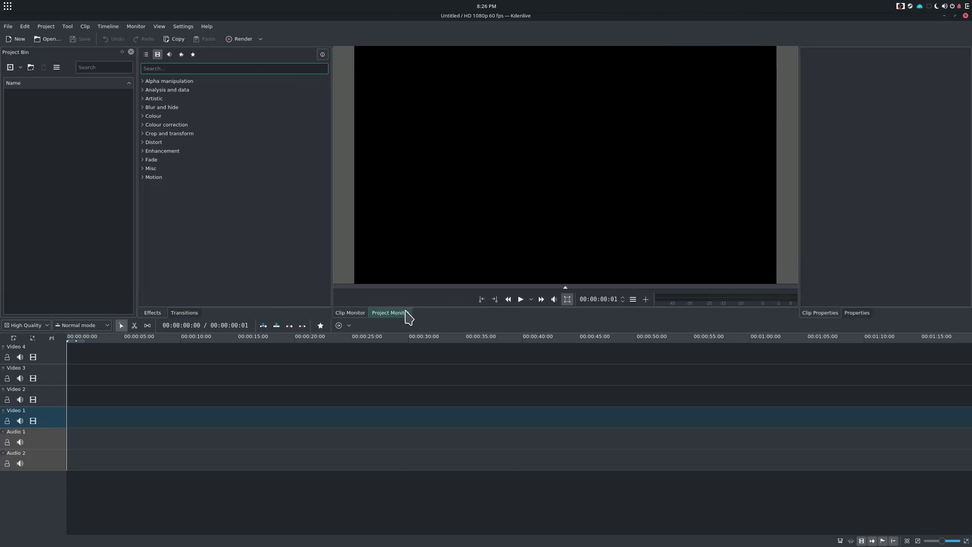
pyautogui.moveTo(408, 316); pyautogui.dragTo(408, 241)
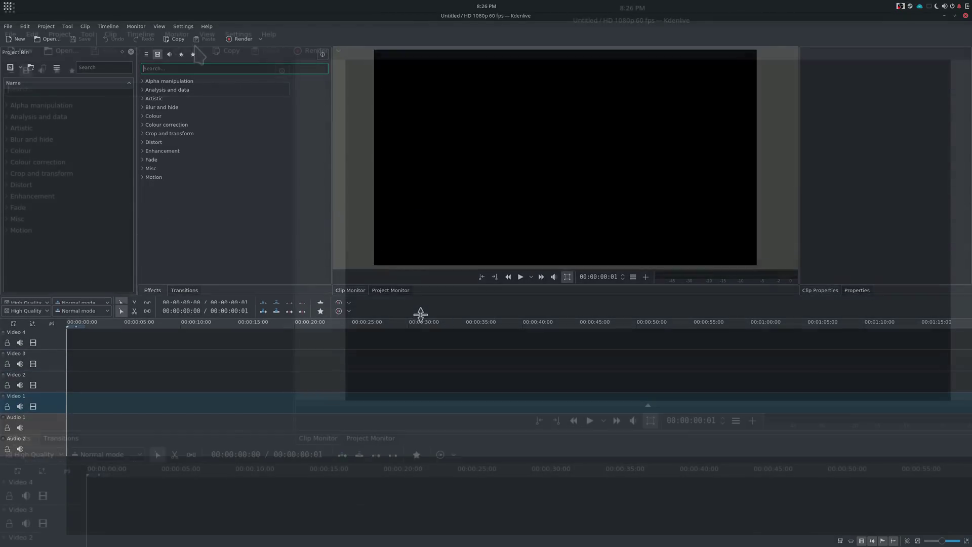
# Show the Project Bin panel again and bring Properties and the project monitor forward.
pyautogui.click(159, 26)
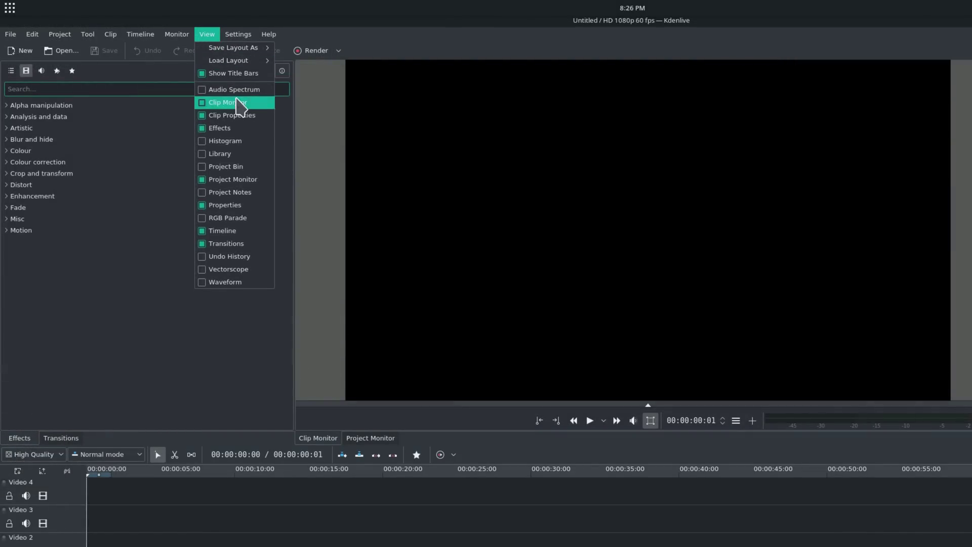
pyautogui.click(232, 168)
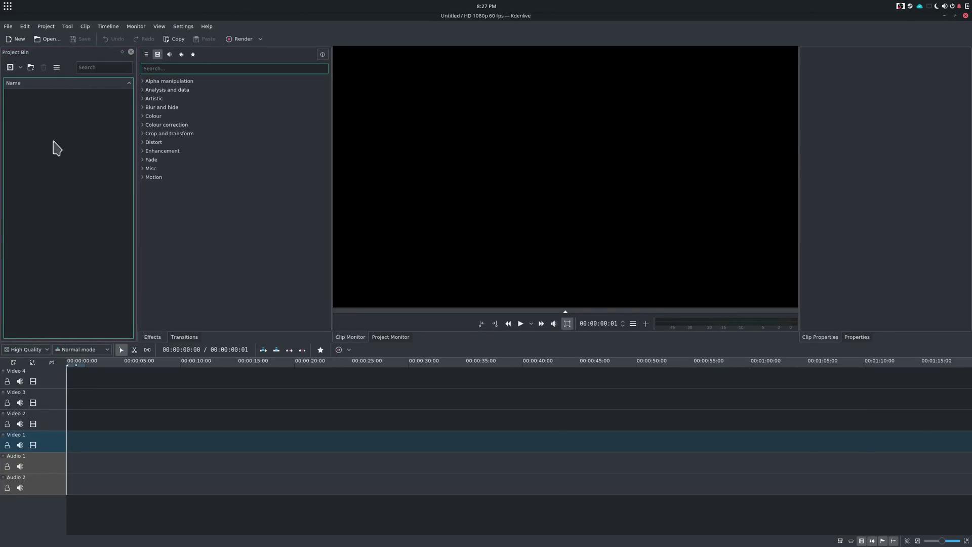
pyautogui.click(859, 337)
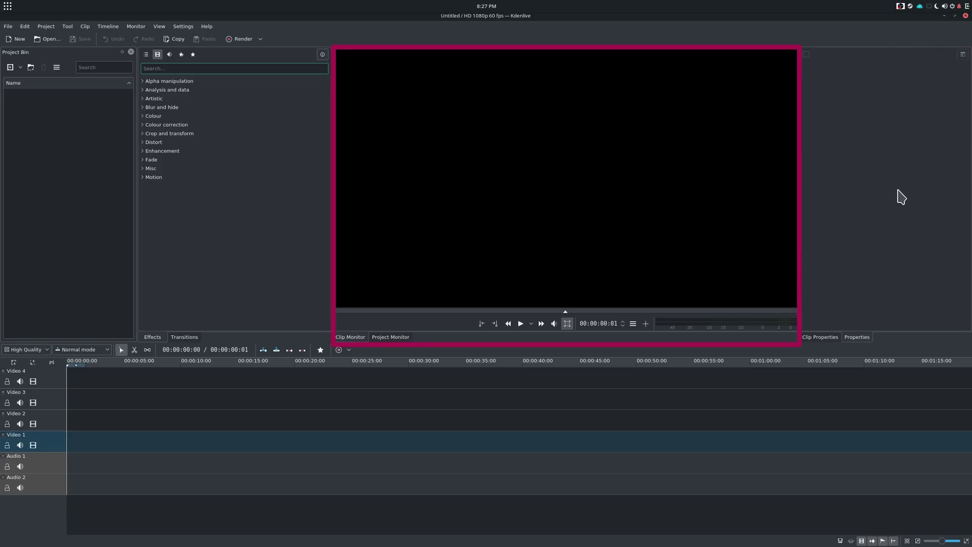
pyautogui.click(398, 337)
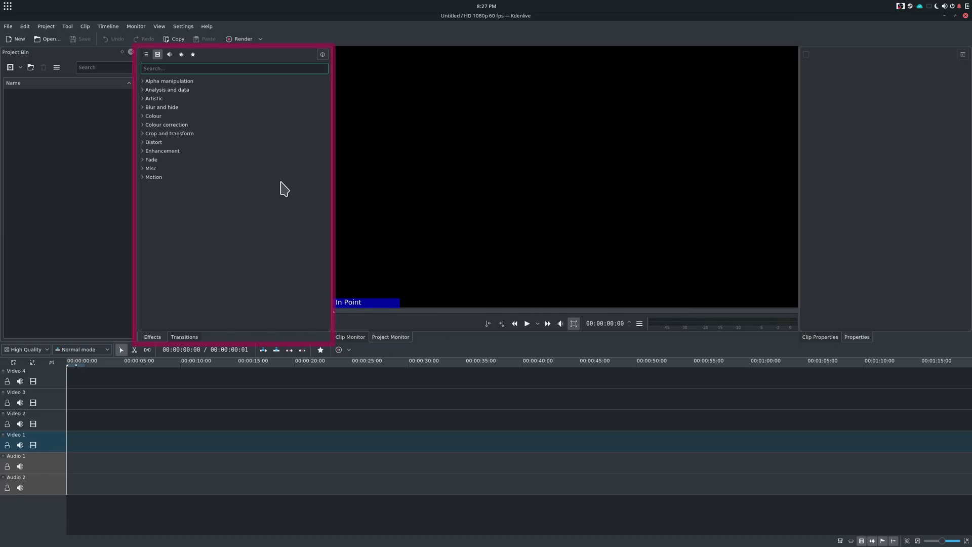
# Switch the effects panel to the Transitions list.
pyautogui.click(184, 337)
pyautogui.click(147, 338)
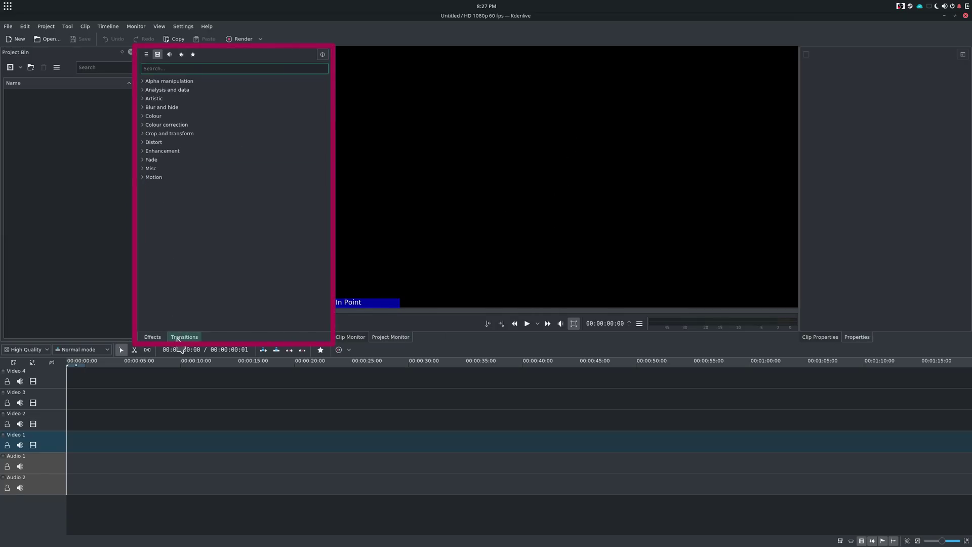
pyautogui.click(183, 338)
pyautogui.click(153, 338)
pyautogui.click(175, 337)
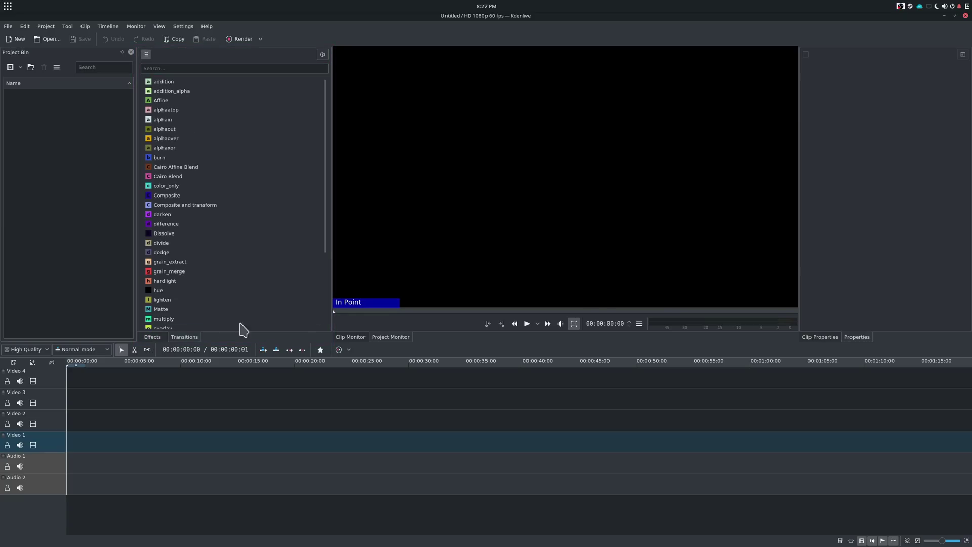
# Hide the Clip Monitor so only the project monitor remains.
pyautogui.click(349, 338)
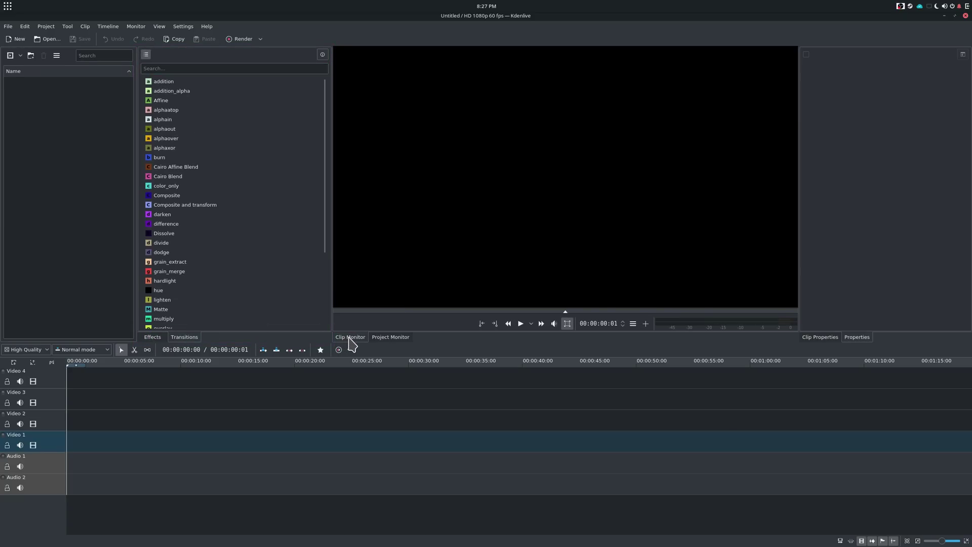
pyautogui.click(162, 27)
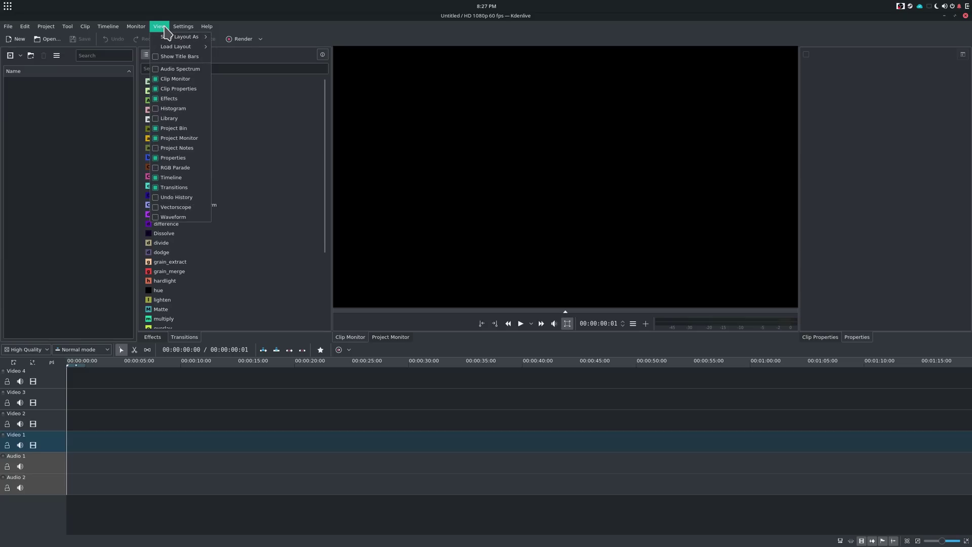
pyautogui.click(190, 80)
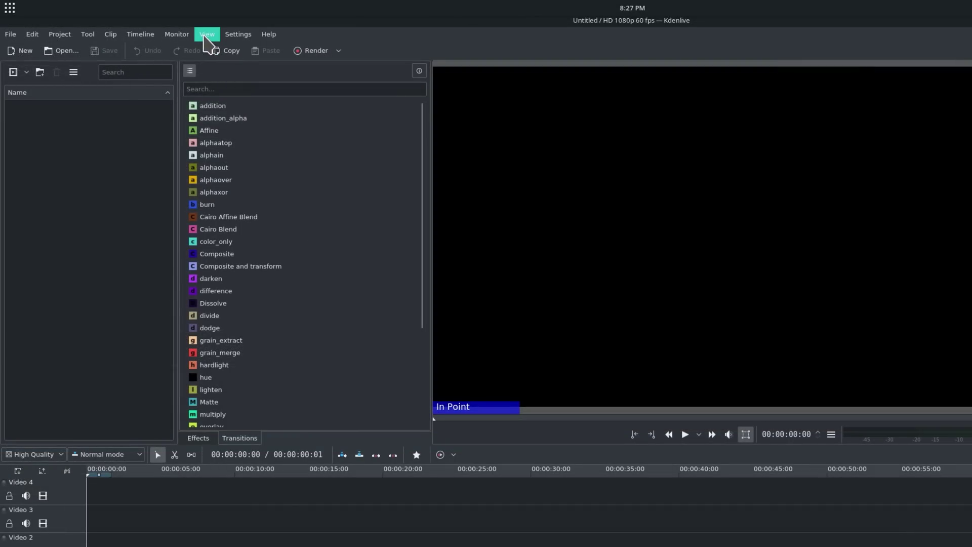
# Save the current workspace arrangement as a layout named New Layout.
pyautogui.click(207, 36)
pyautogui.moveTo(209, 47)
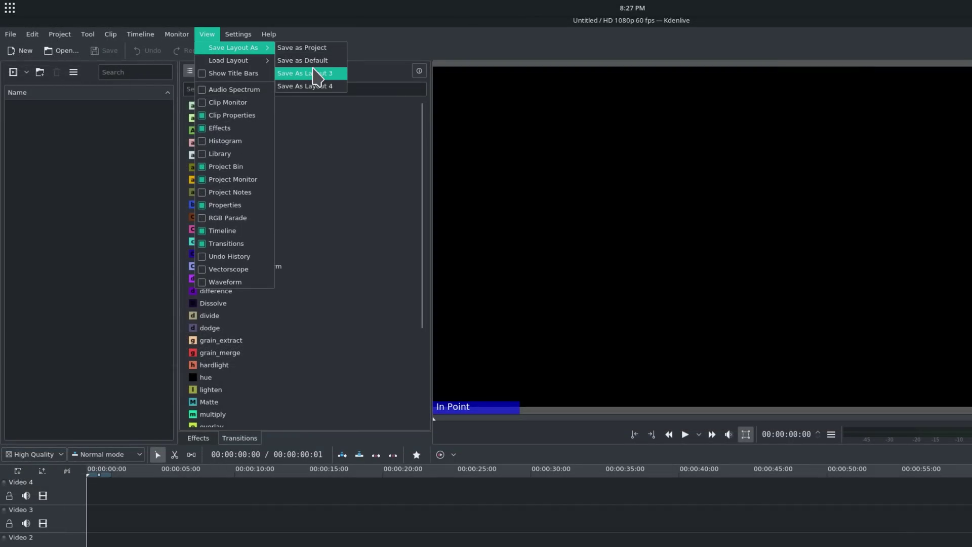
pyautogui.click(314, 73)
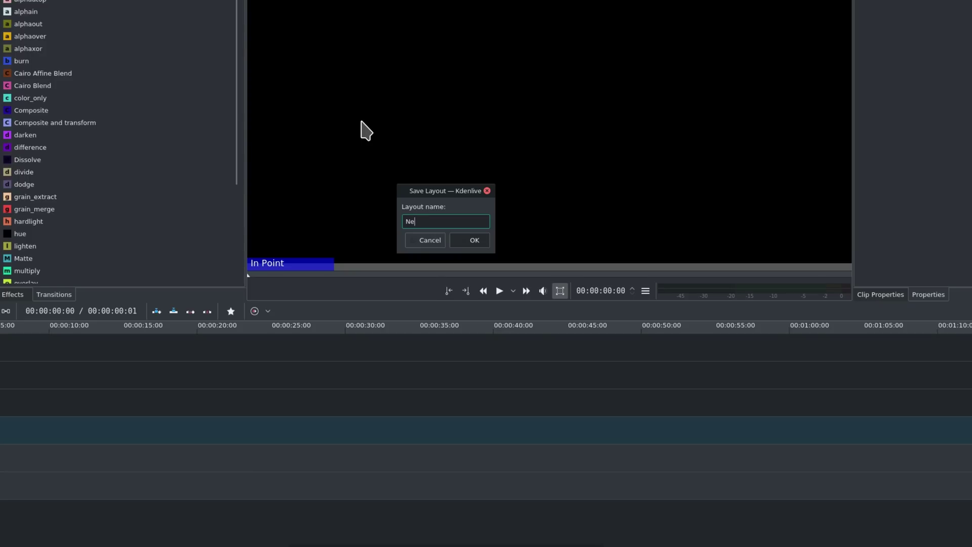
pyautogui.write('New Layout')
pyautogui.press('Return')
# Load the Default layout.
pyautogui.click(159, 26)
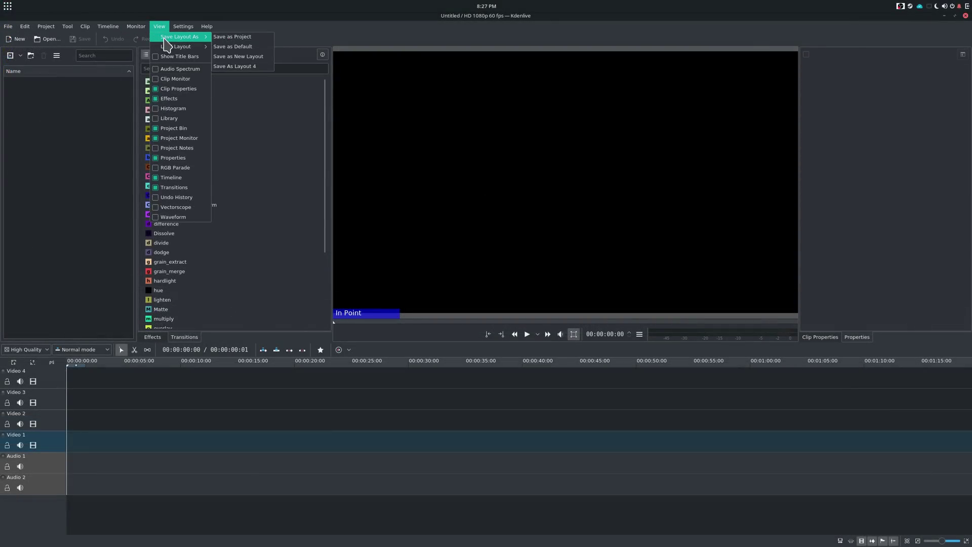
pyautogui.moveTo(175, 49)
pyautogui.click(223, 47)
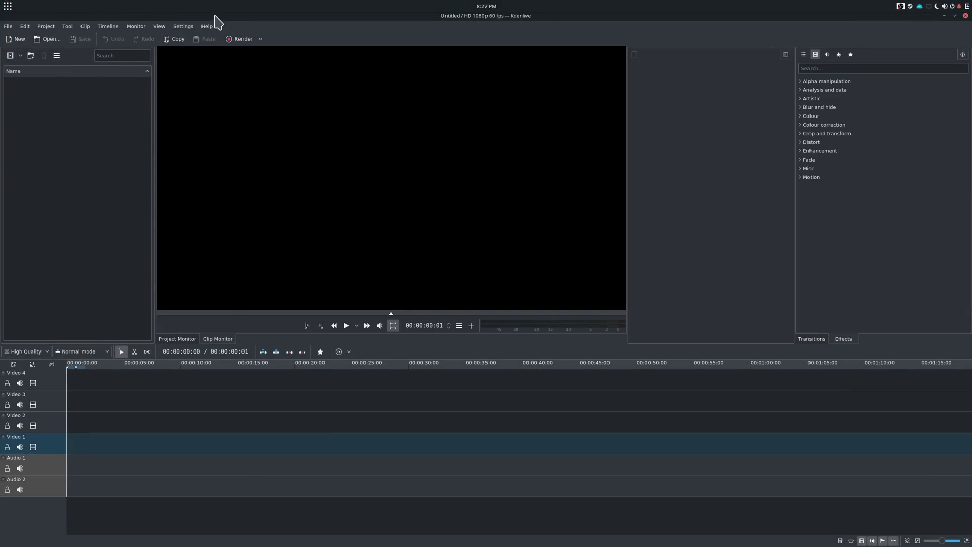
pyautogui.click(159, 25)
pyautogui.moveTo(177, 47)
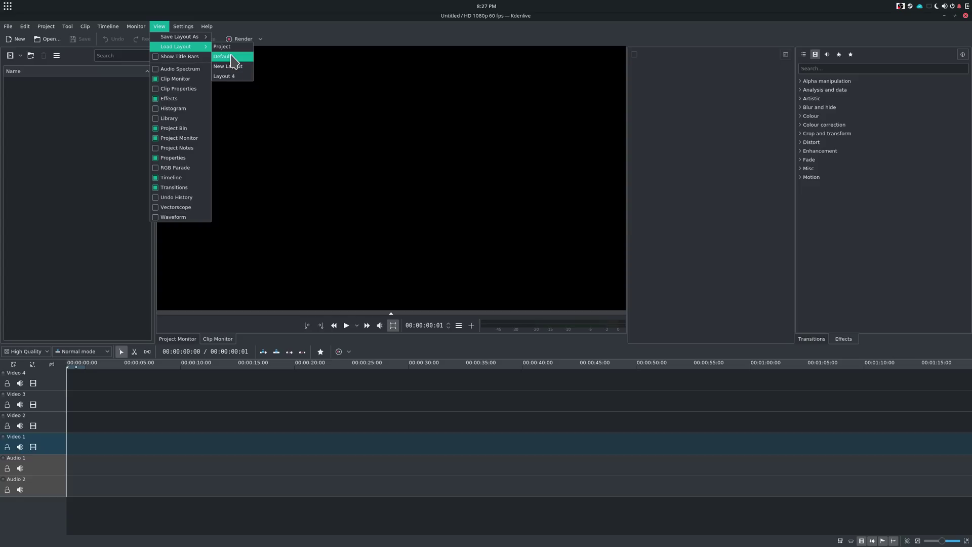
pyautogui.click(223, 56)
# Load the Layout 4 arrangement.
pyautogui.click(160, 26)
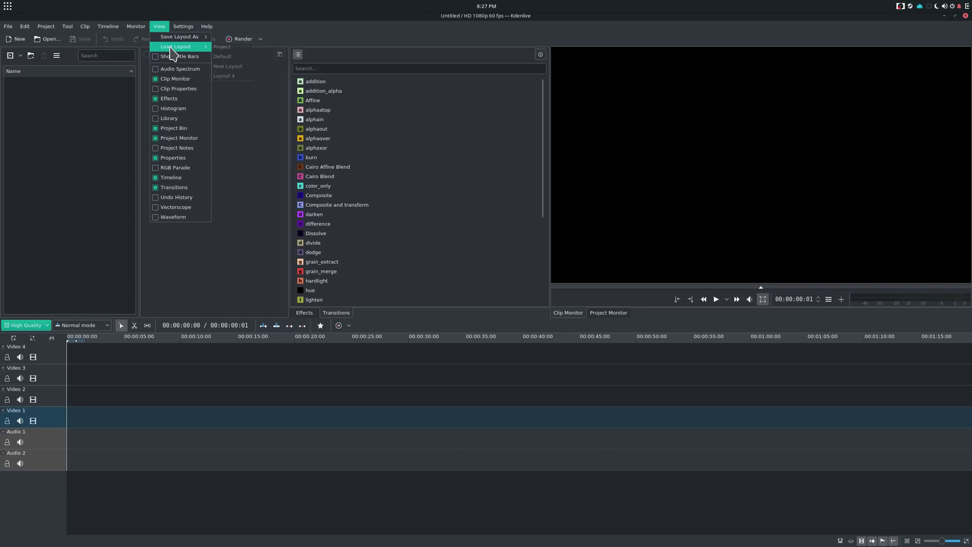
pyautogui.click(232, 76)
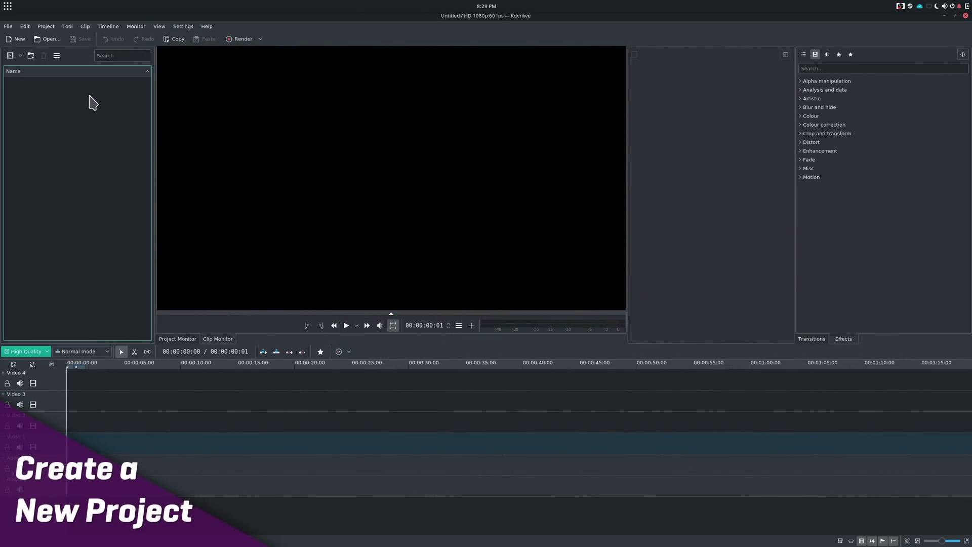
pyautogui.click(9, 27)
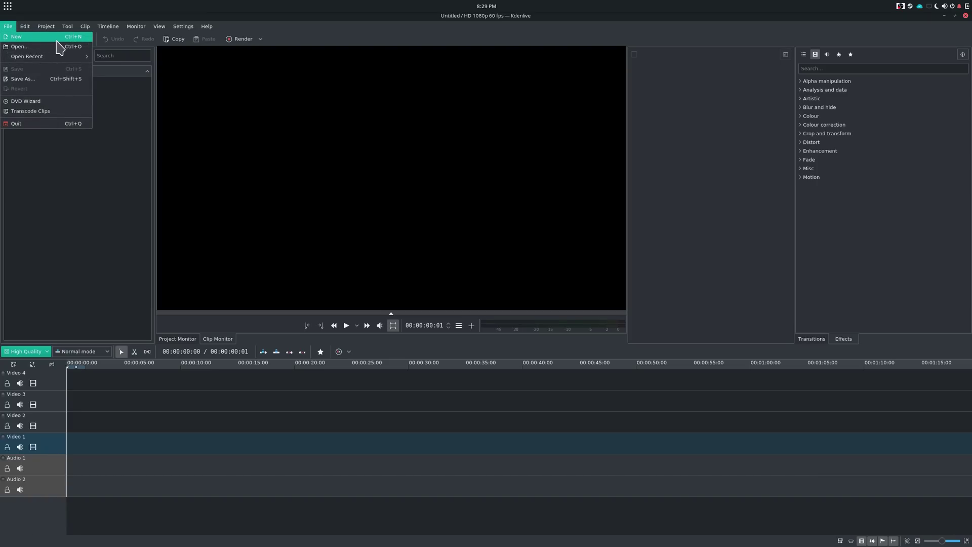
# Create a new project and enlarge the Project Settings dialog.
pyautogui.click(12, 38)
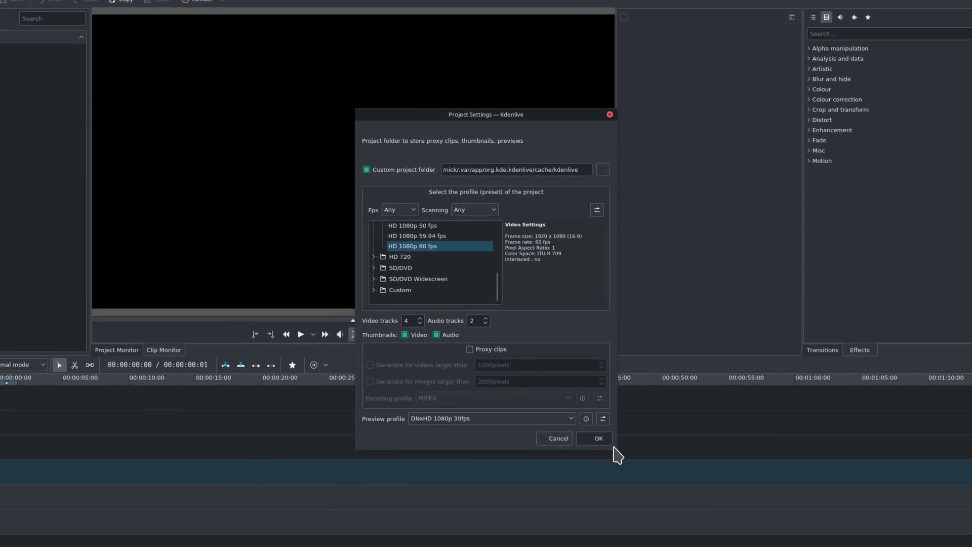
pyautogui.moveTo(613, 445); pyautogui.dragTo(623, 482)
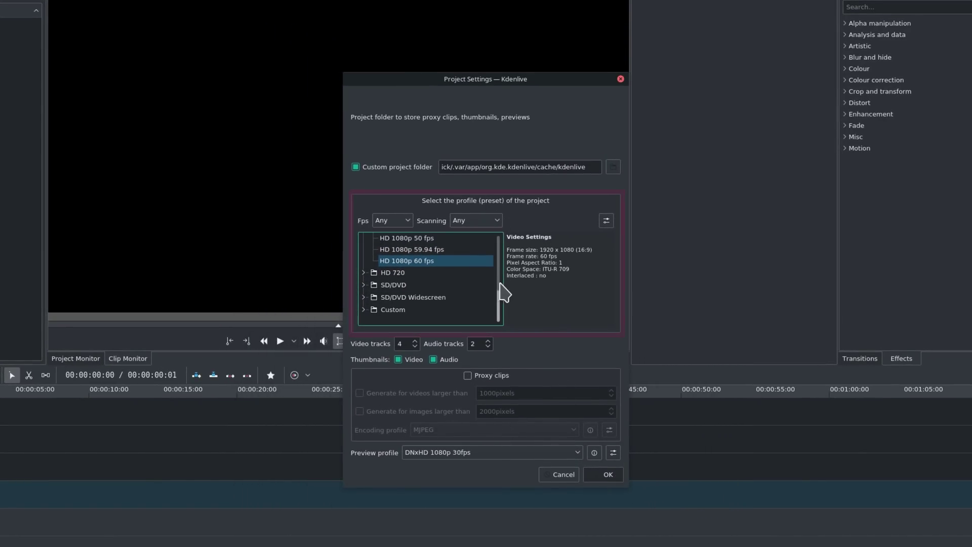
pyautogui.click(499, 308)
pyautogui.moveTo(500, 308); pyautogui.dragTo(499, 241)
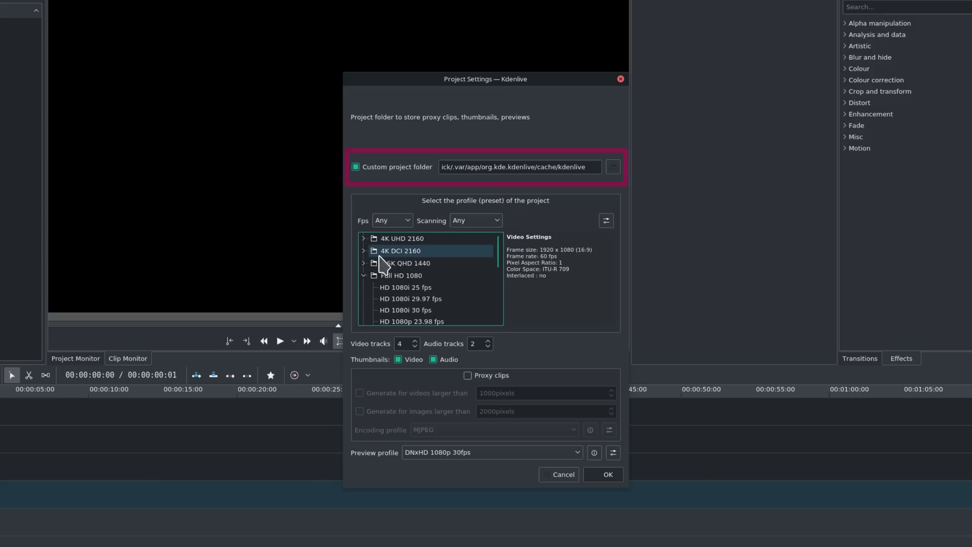
# Choose the 2.5K QHD 1440p 60 fps profile and browse for a custom project folder.
pyautogui.click(365, 263)
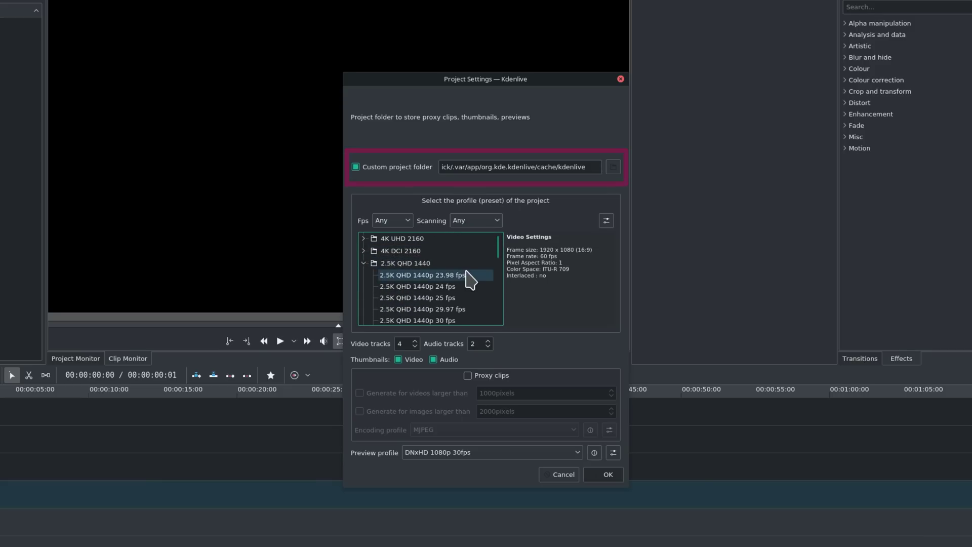
pyautogui.moveTo(505, 260); pyautogui.dragTo(505, 278)
pyautogui.click(428, 306)
pyautogui.click(429, 306)
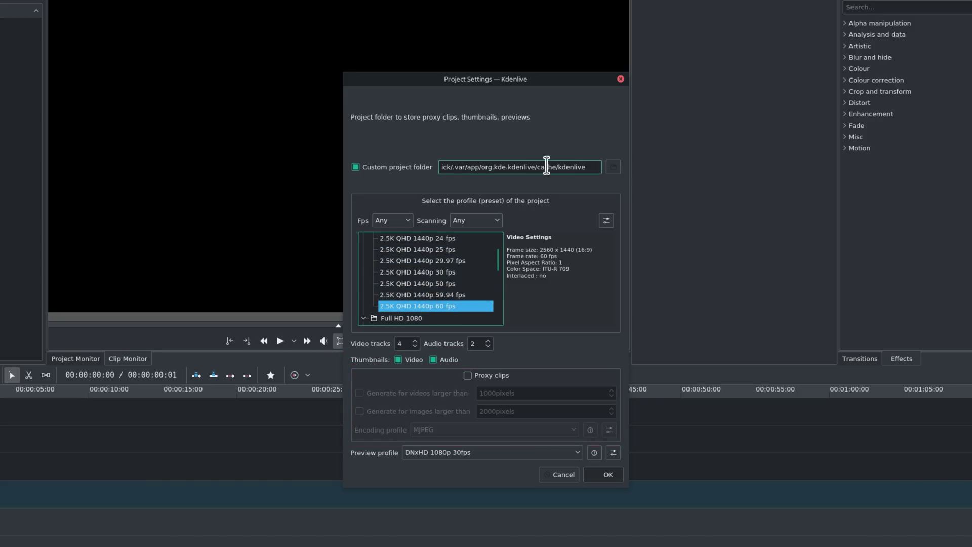
pyautogui.click(614, 167)
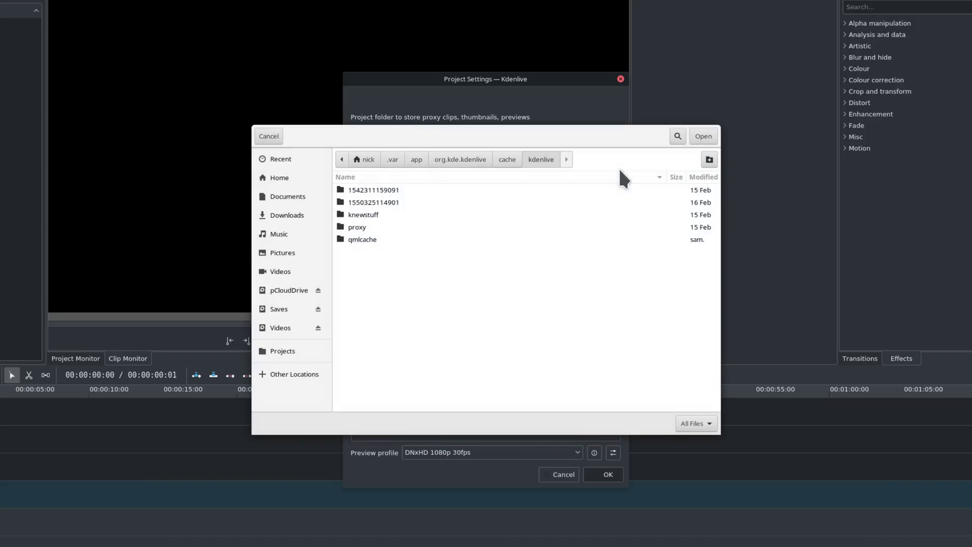
# Set Videos/Projects as project folder, save as My New Project, and dismiss the backup notice.
pyautogui.click(284, 272)
pyautogui.doubleClick(364, 202)
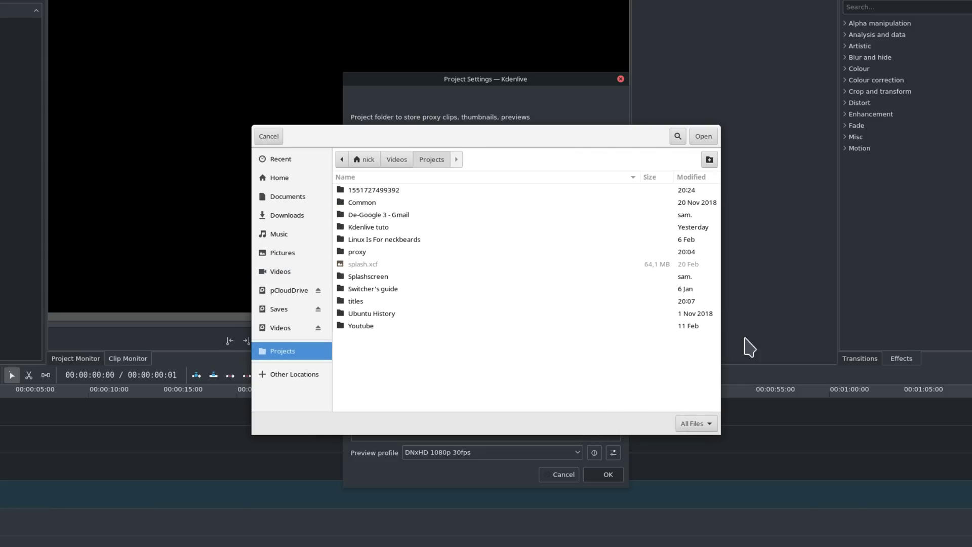
pyautogui.click(703, 136)
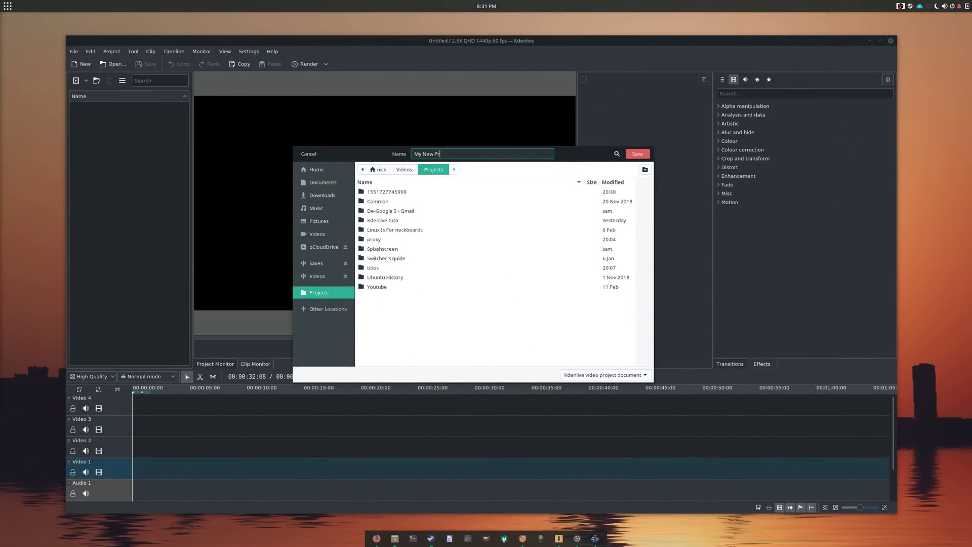
pyautogui.click(641, 154)
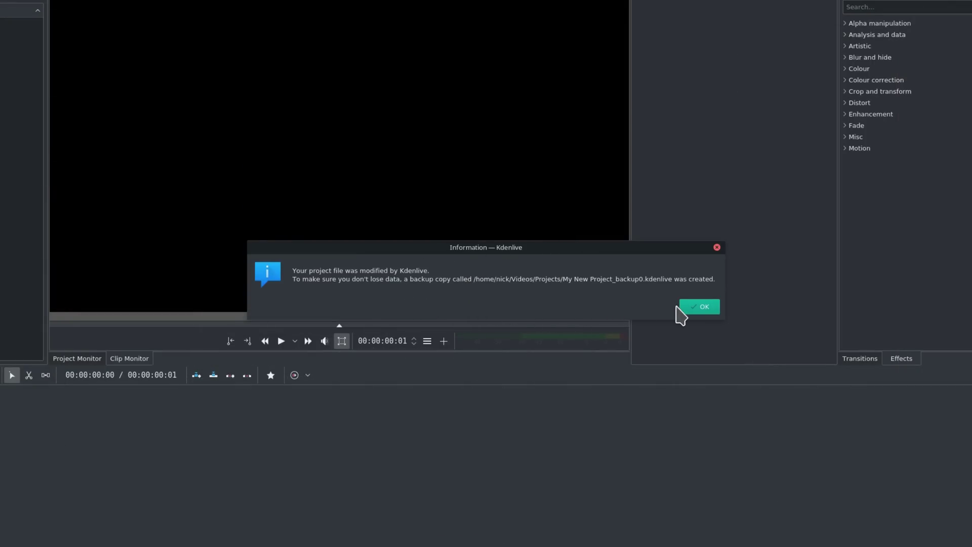
pyautogui.click(694, 308)
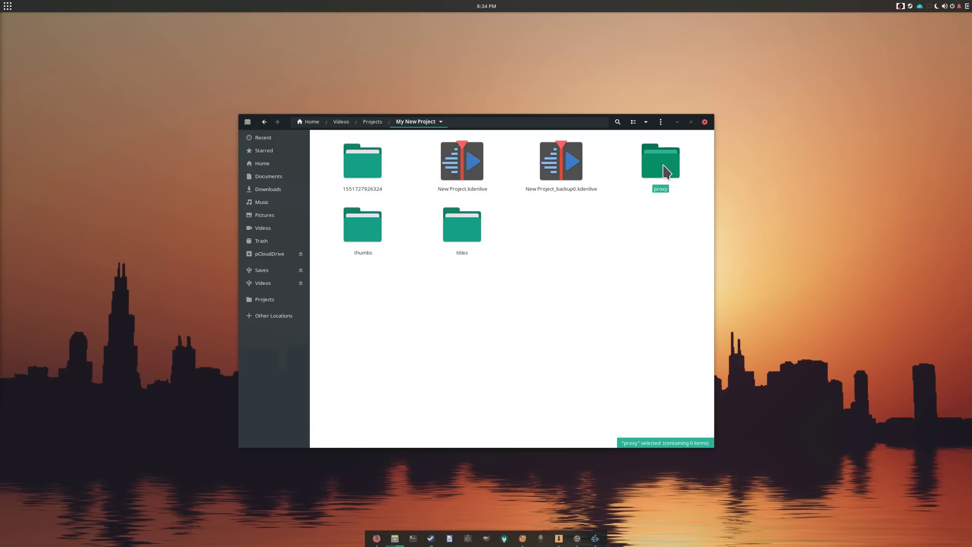
# Inspect the proxy, thumbs and titles folders and backup file, then select the 20:34:17 backup.
pyautogui.doubleClick(660, 166)
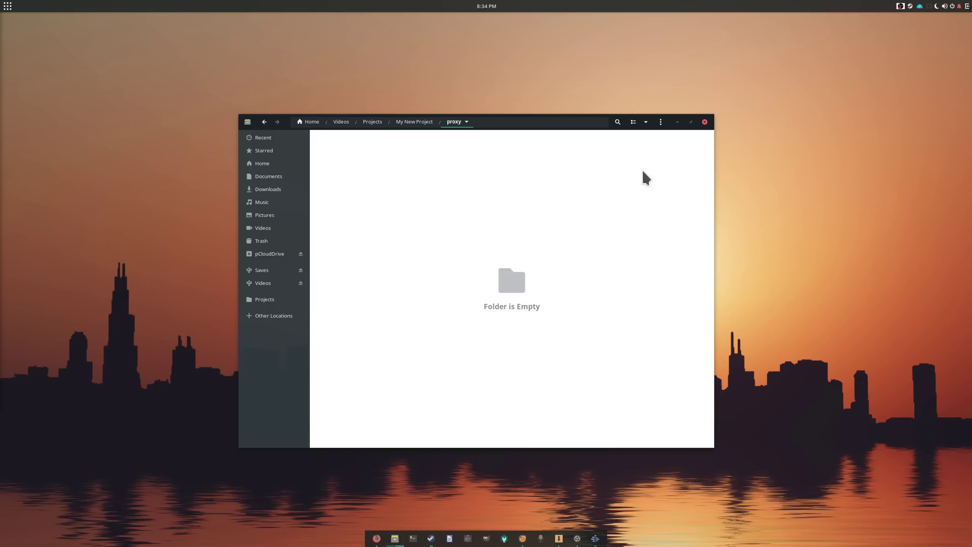
pyautogui.click(422, 123)
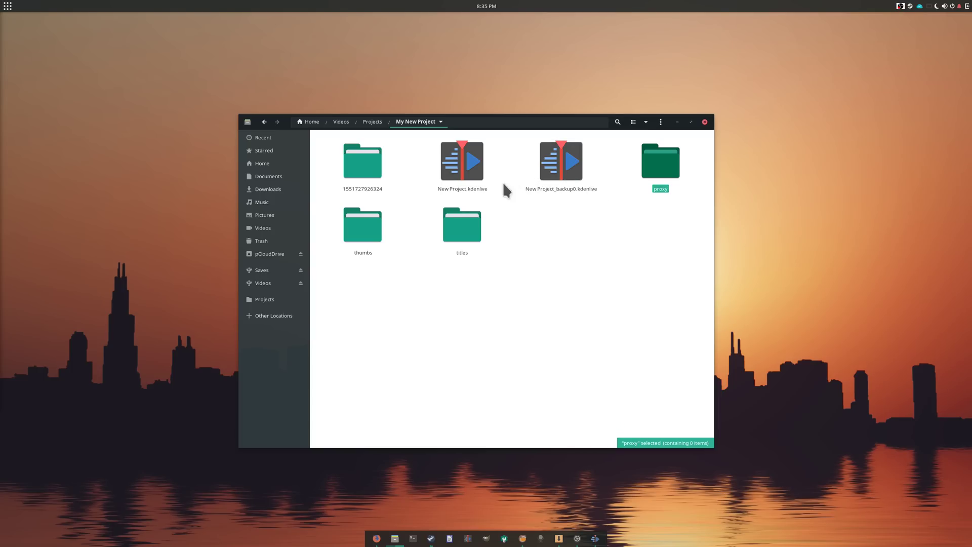
pyautogui.click(359, 229)
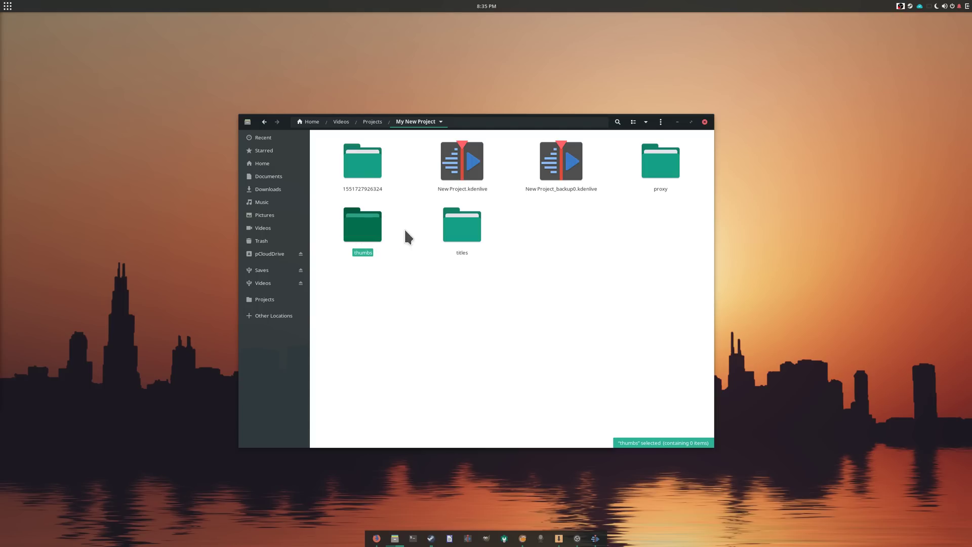
pyautogui.click(456, 235)
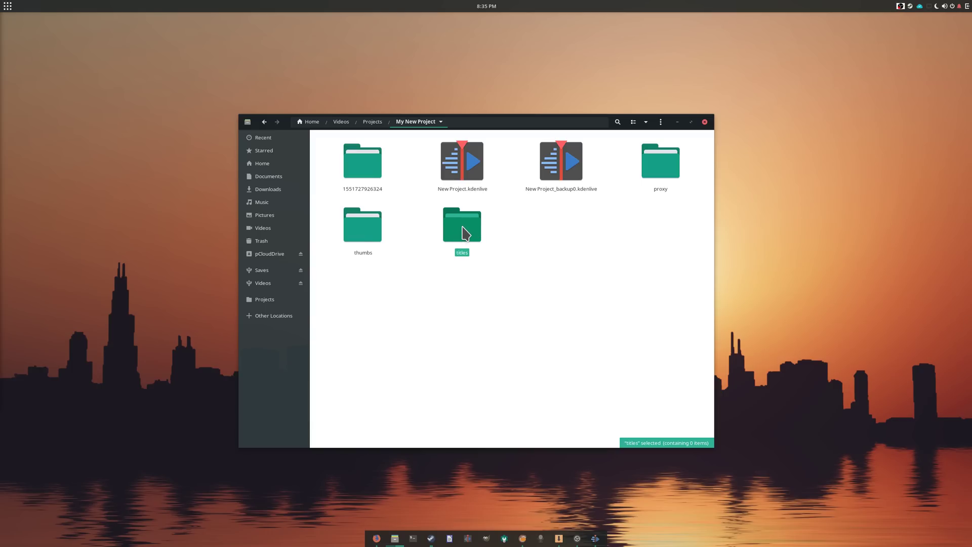
pyautogui.click(570, 162)
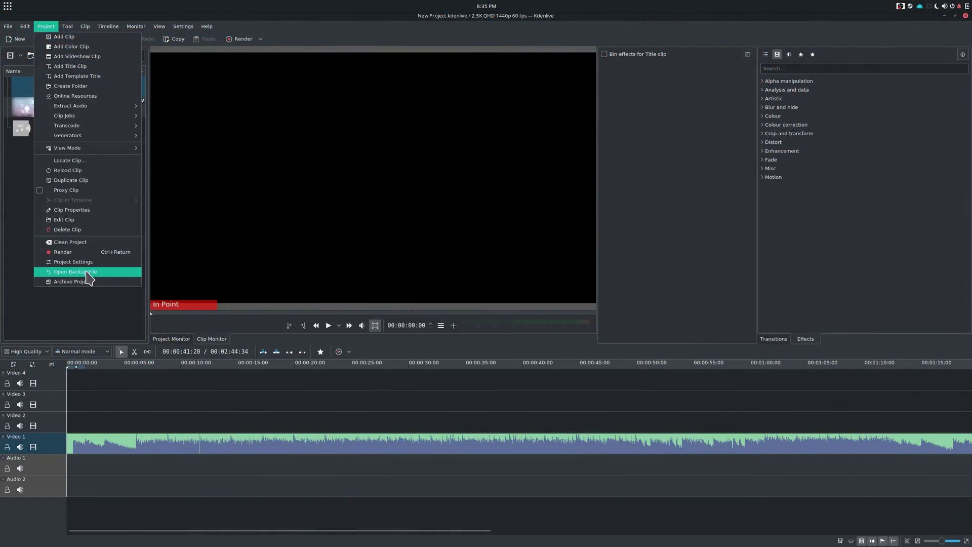
pyautogui.click(86, 273)
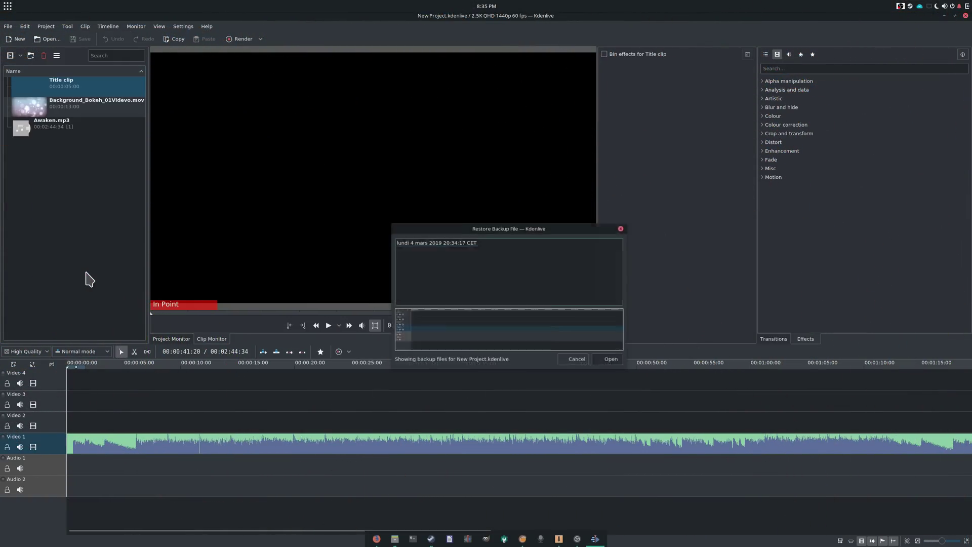
pyautogui.click(398, 218)
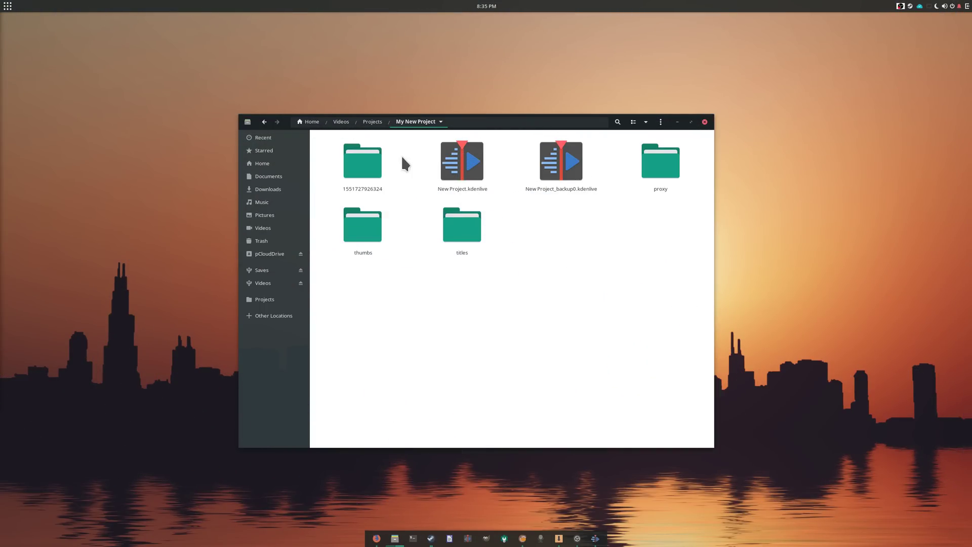
# Create a folder named My Main Project FOlder inside Projects.
pyautogui.moveTo(314, 142); pyautogui.dragTo(674, 248)
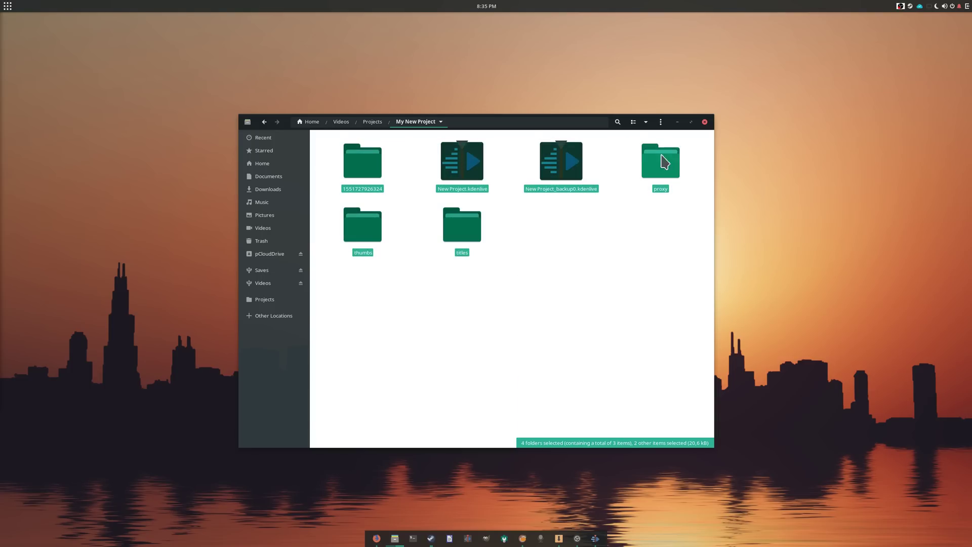
pyautogui.click(555, 267)
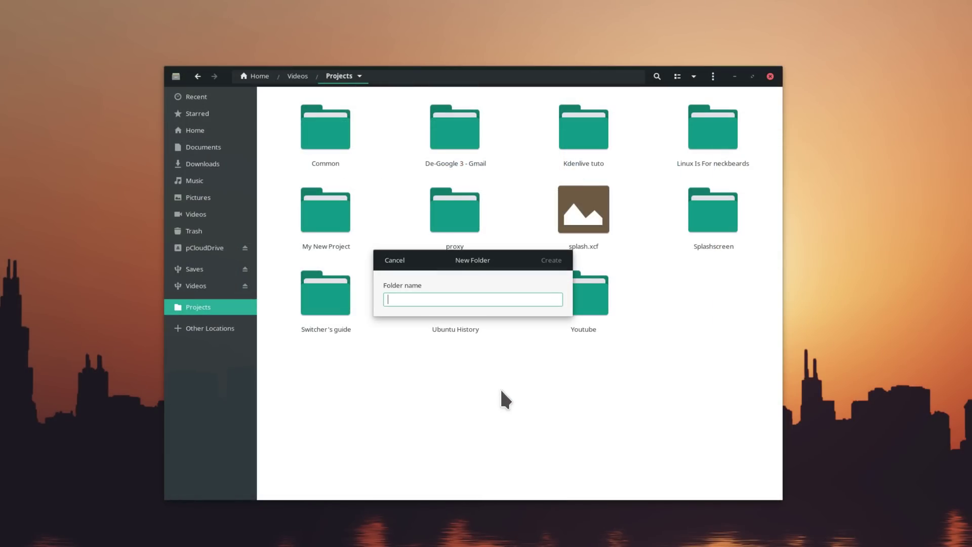
pyautogui.write('My Main Project FOlder')
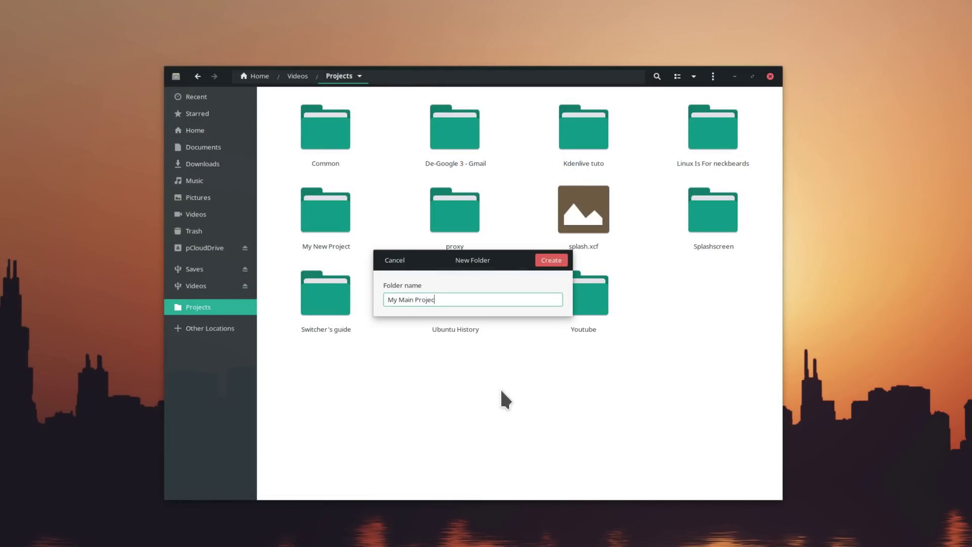
# Add a sources subfolder and move the 14 media files into the main project folder.
pyautogui.write('sources')
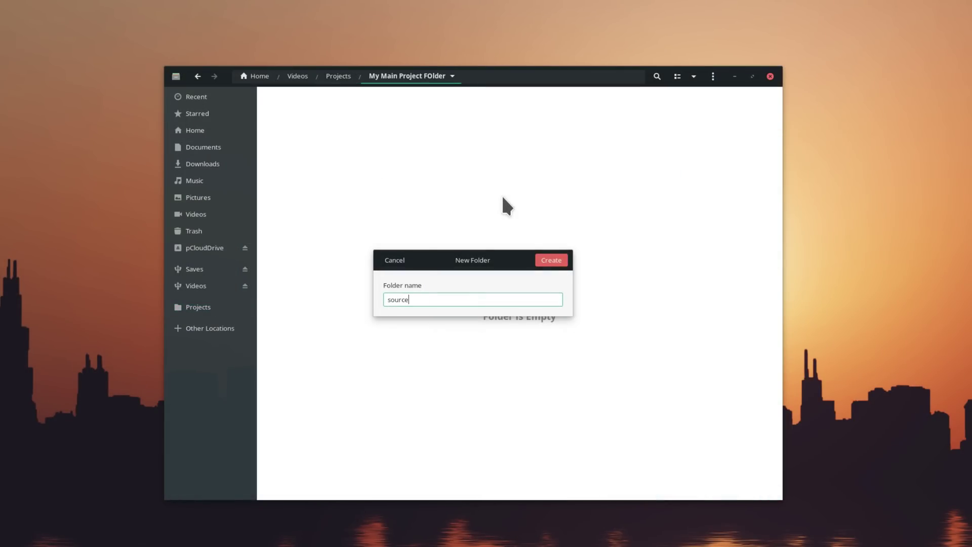
pyautogui.press('Return')
pyautogui.click(474, 191)
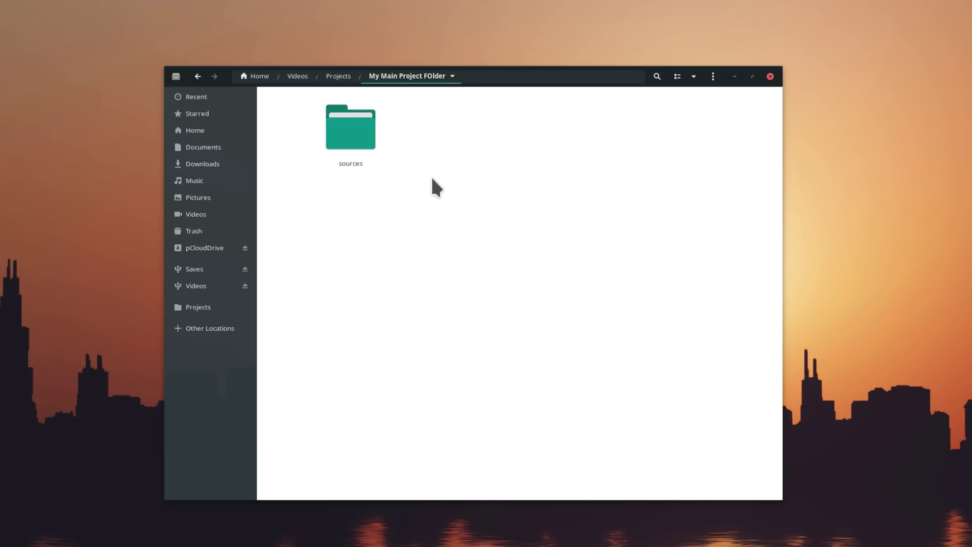
pyautogui.click(350, 134)
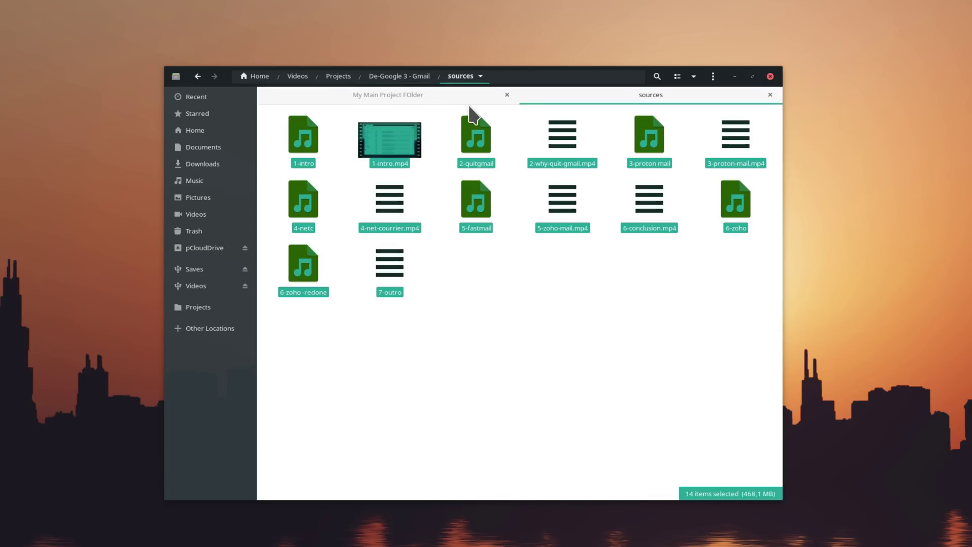
pyautogui.moveTo(479, 143); pyautogui.dragTo(408, 91)
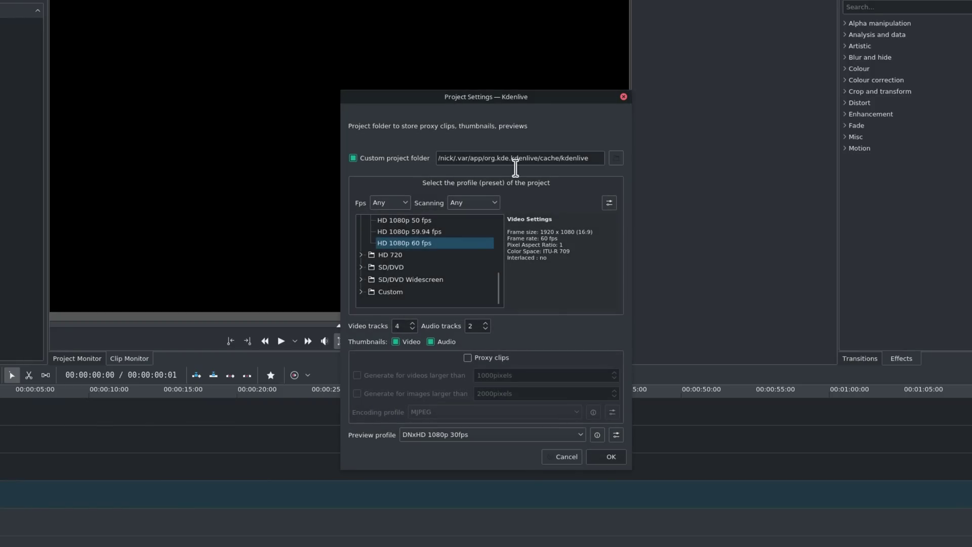
# Set Videos > Projects > My Main Project FOlder as the custom project folder.
pyautogui.click(614, 159)
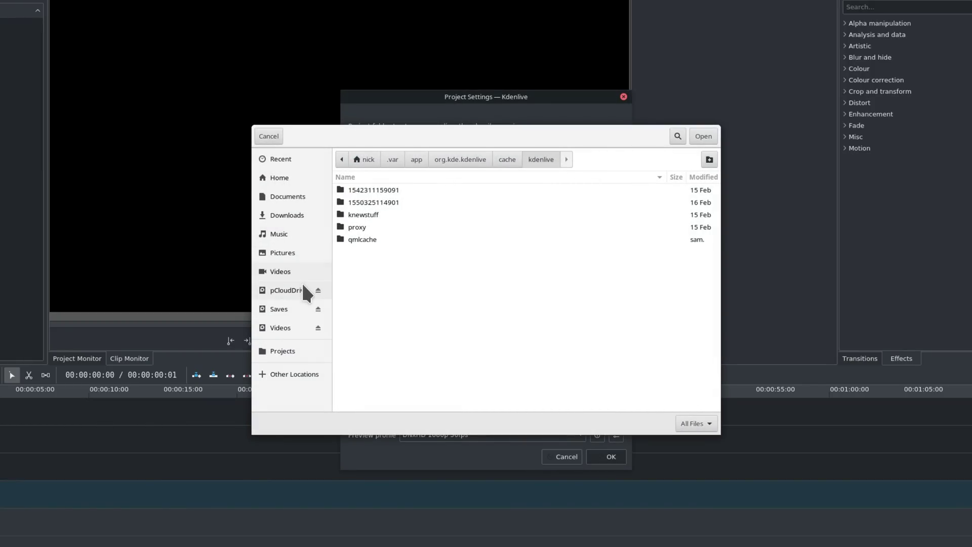
pyautogui.click(292, 272)
pyautogui.doubleClick(355, 202)
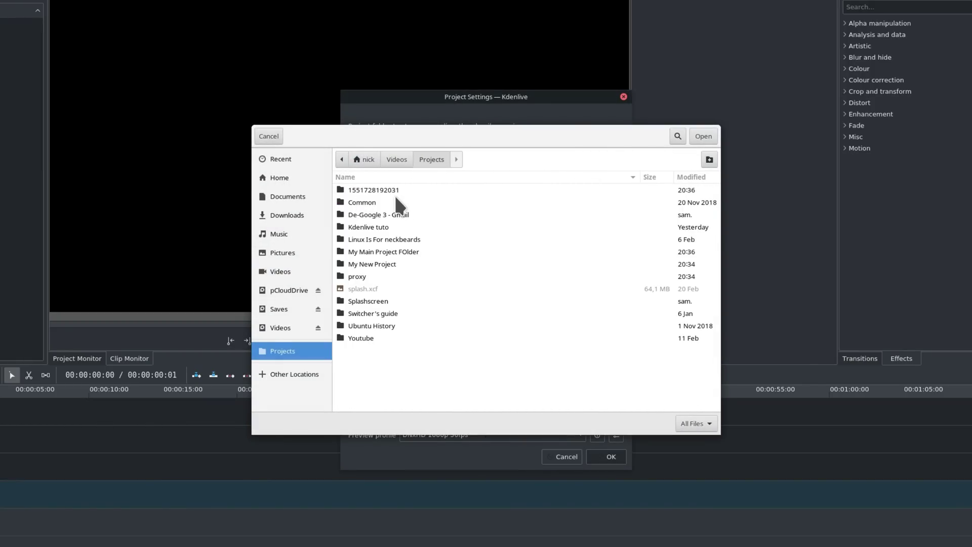
pyautogui.click(405, 251)
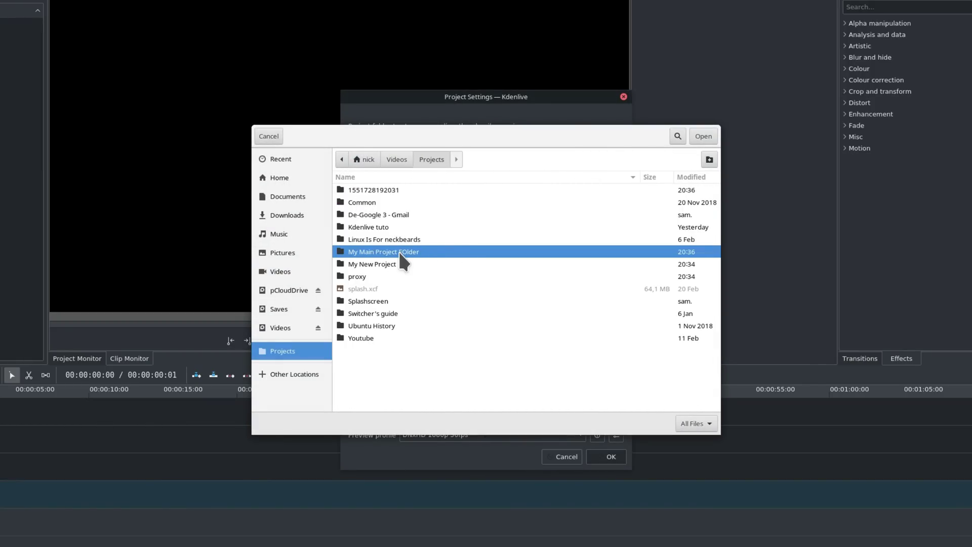
pyautogui.doubleClick(398, 250)
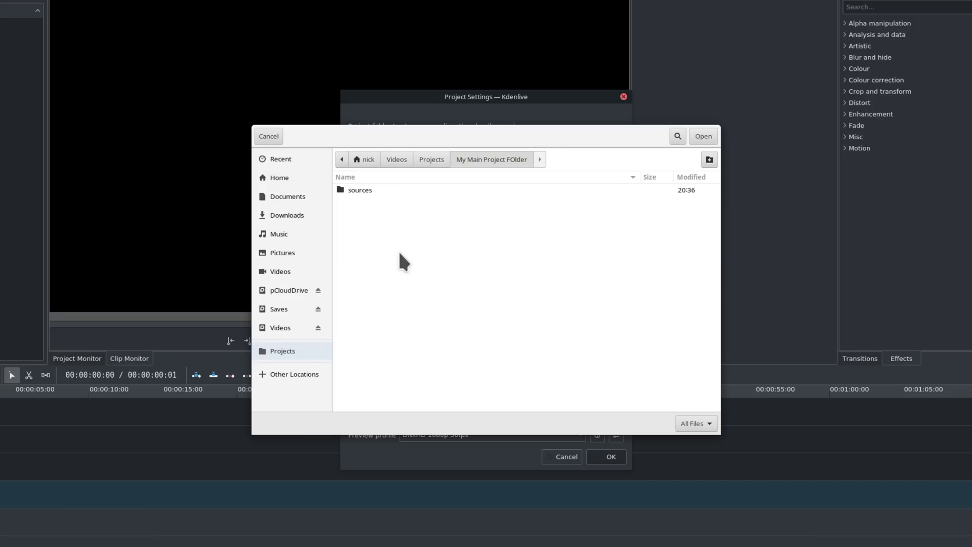
pyautogui.click(703, 136)
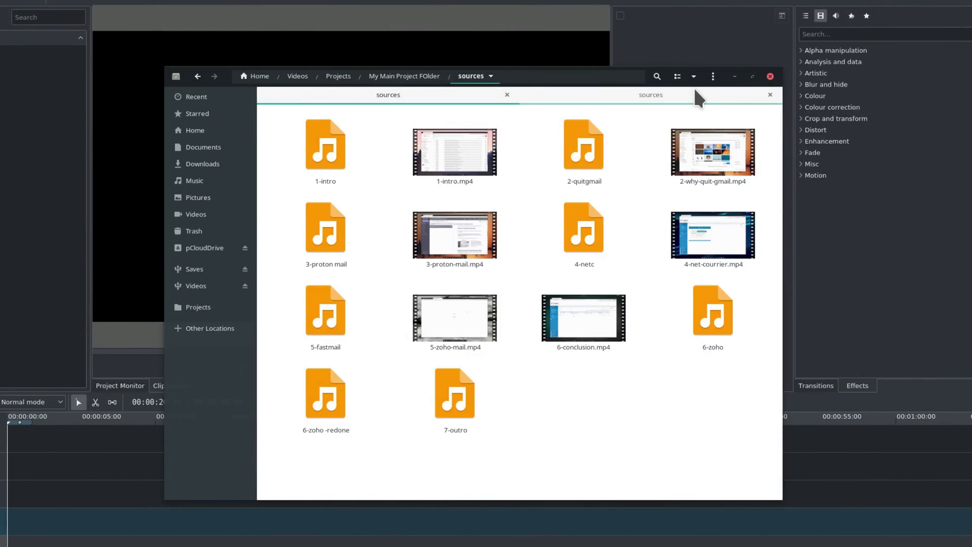
# Close the extra sources view and navigate back up to the Projects folder.
pyautogui.middleClick(698, 96)
pyautogui.click(395, 76)
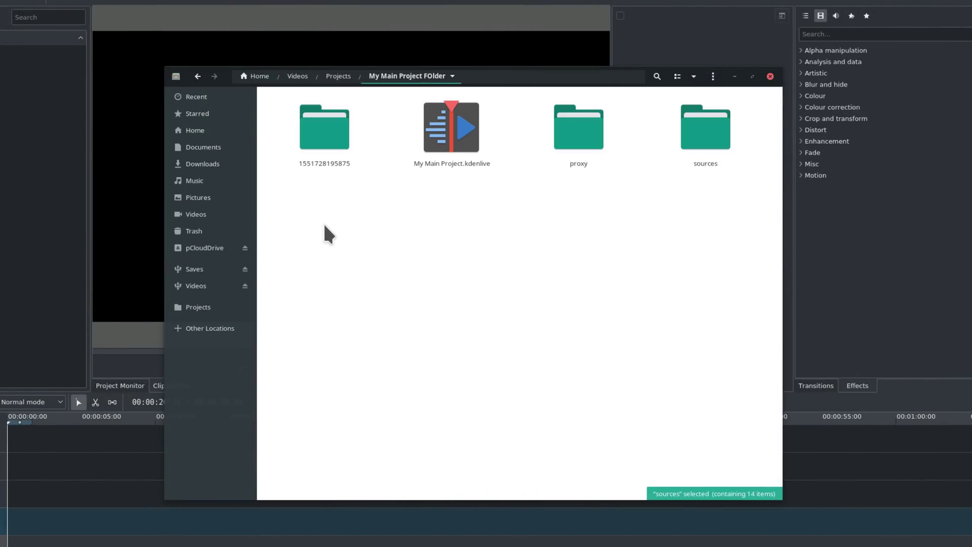
pyautogui.click(339, 77)
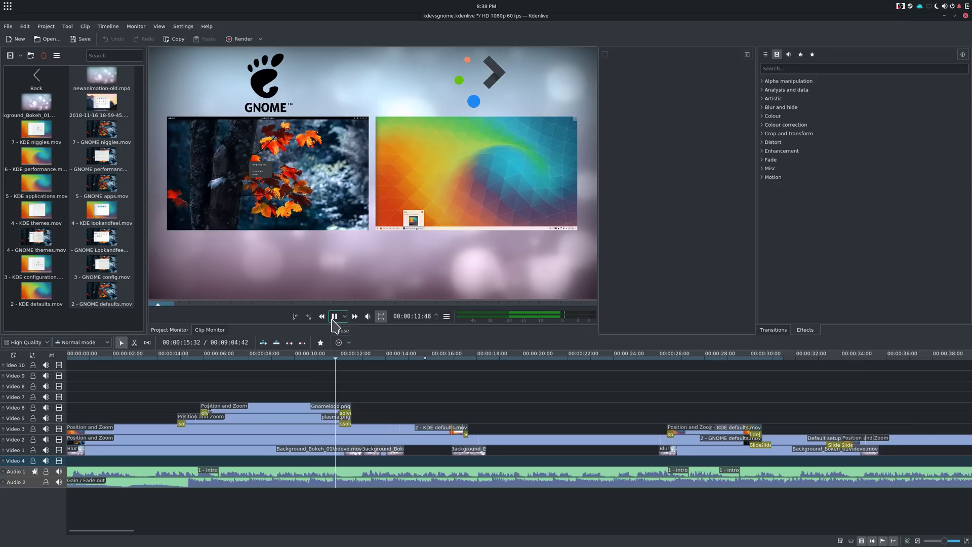
# Switch the kdevsgnome timeline from High Quality to Preview and check playback.
pyautogui.click(334, 316)
pyautogui.click(27, 342)
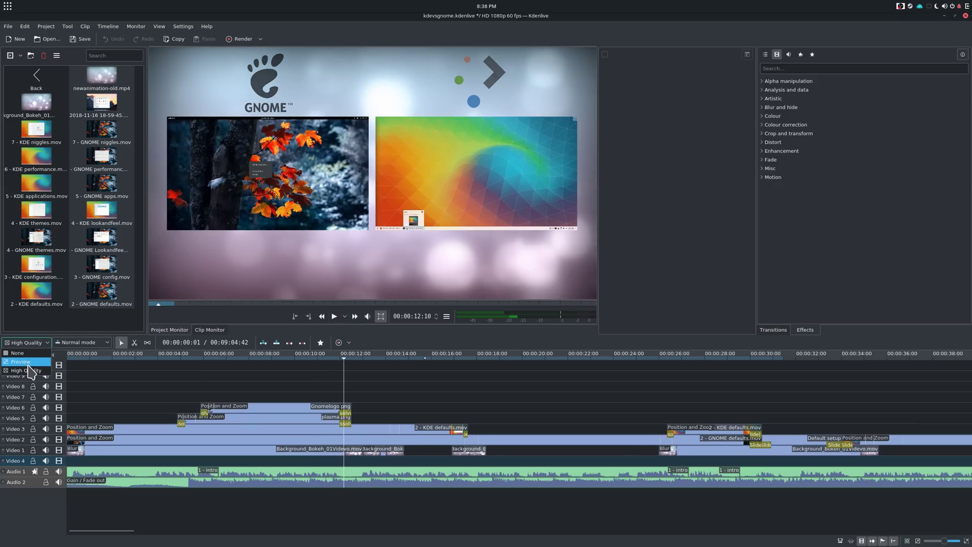
pyautogui.click(25, 361)
pyautogui.click(335, 317)
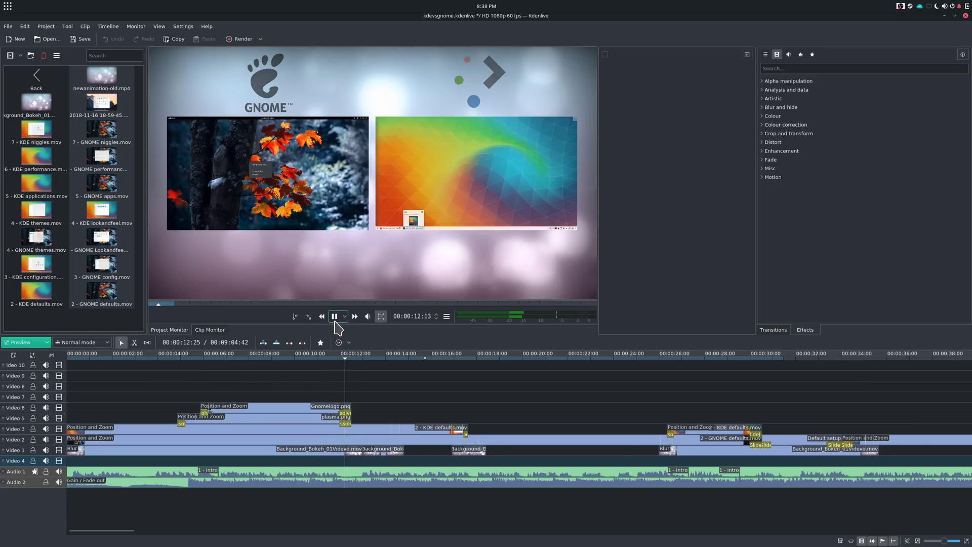
pyautogui.click(334, 317)
# Browse the Project, Edit and Settings menus.
pyautogui.click(46, 26)
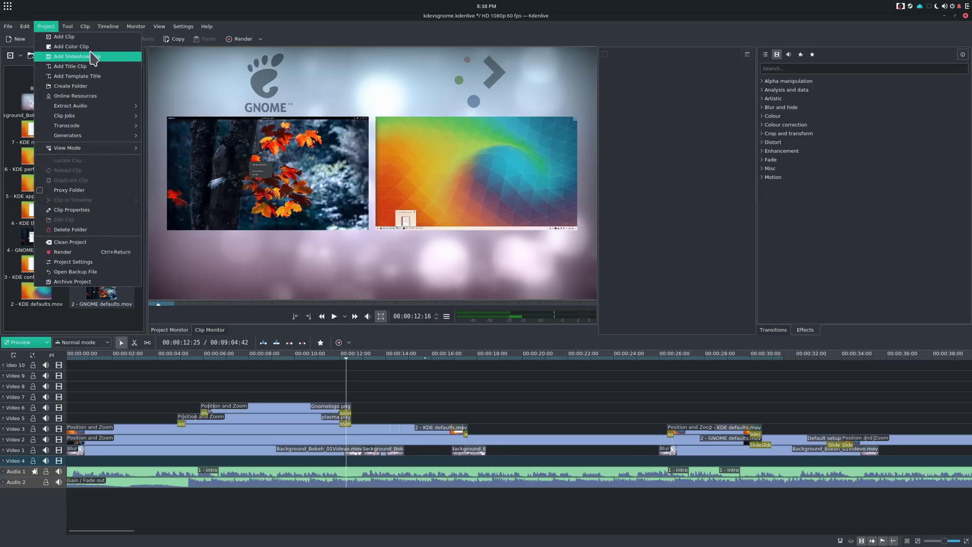
pyautogui.moveTo(30, 26)
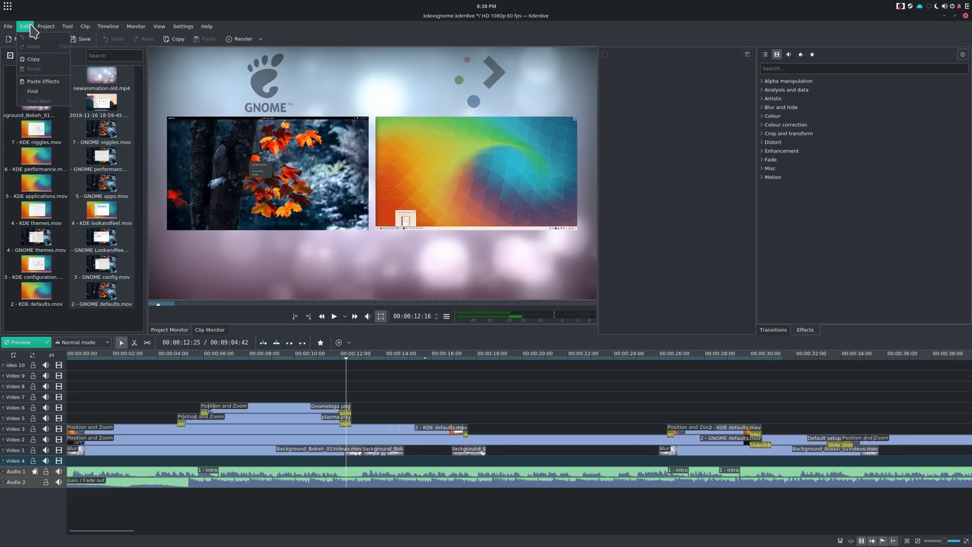
pyautogui.moveTo(183, 28)
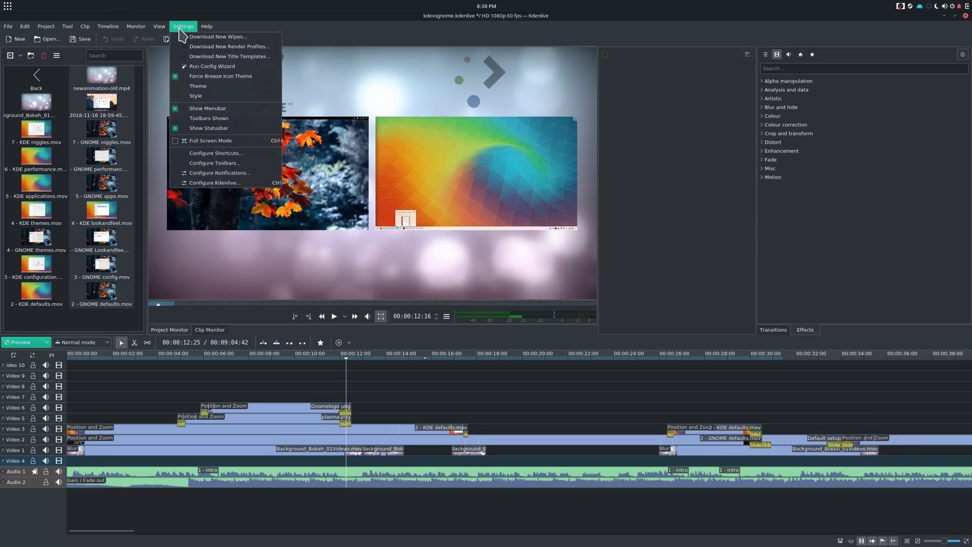